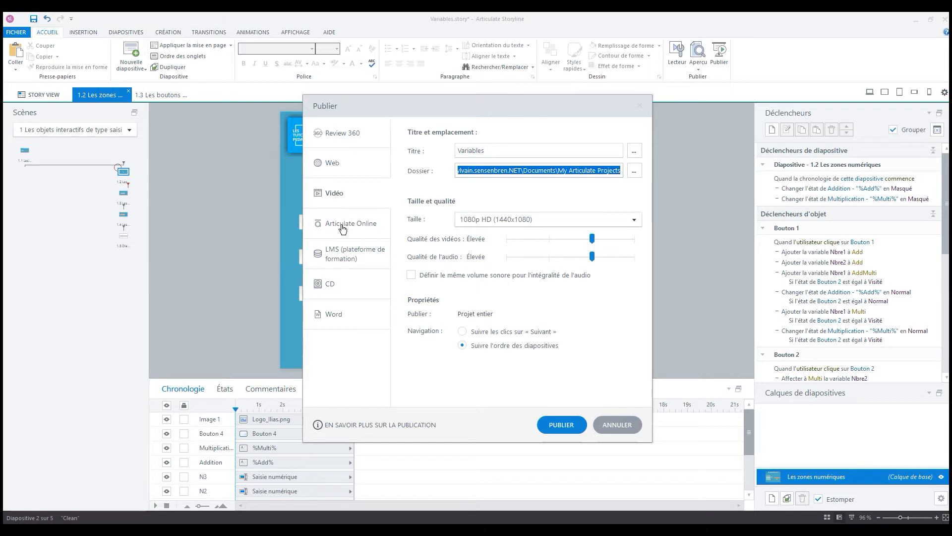
# Examine the Review 360 publishing options, then the Web options with the details on HTML5-specific features.
pyautogui.click(346, 140)
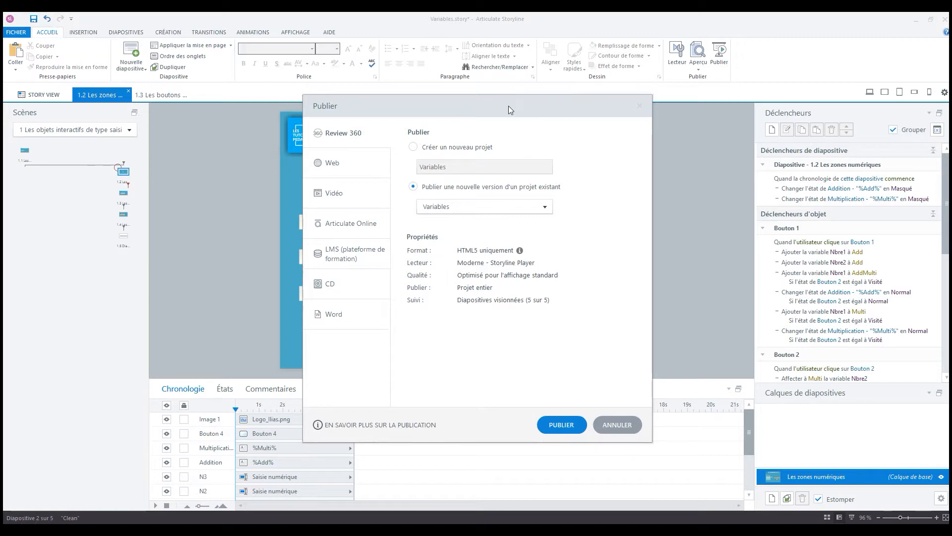
pyautogui.moveTo(508, 106); pyautogui.dragTo(517, 102)
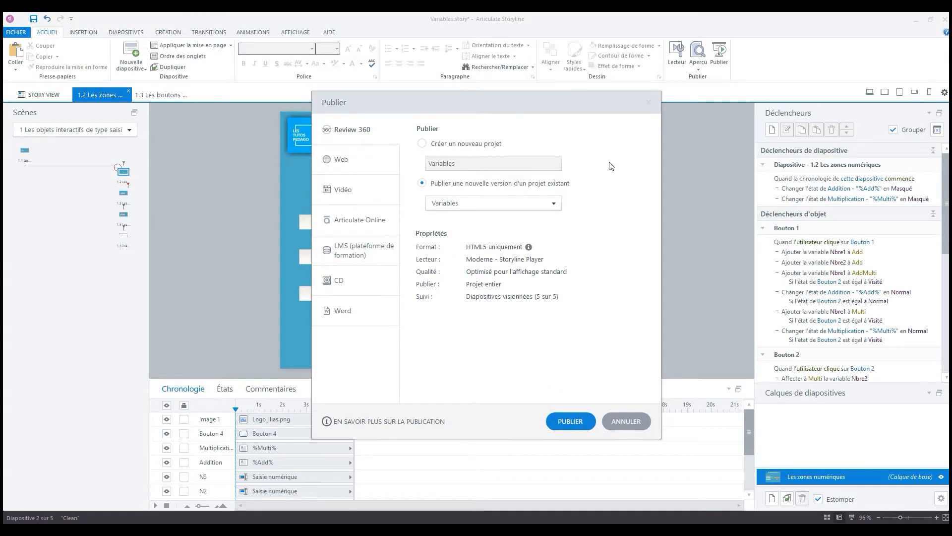
pyautogui.click(342, 161)
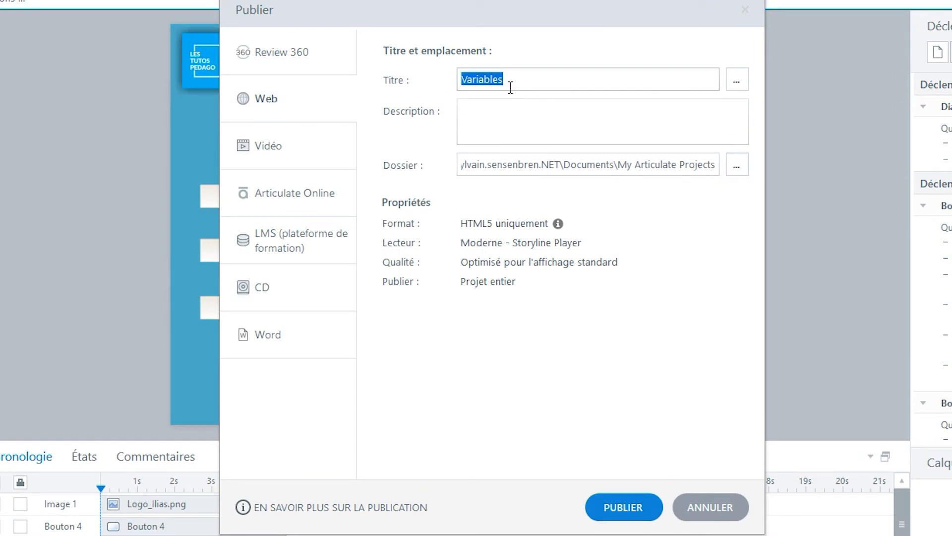
pyautogui.click(495, 114)
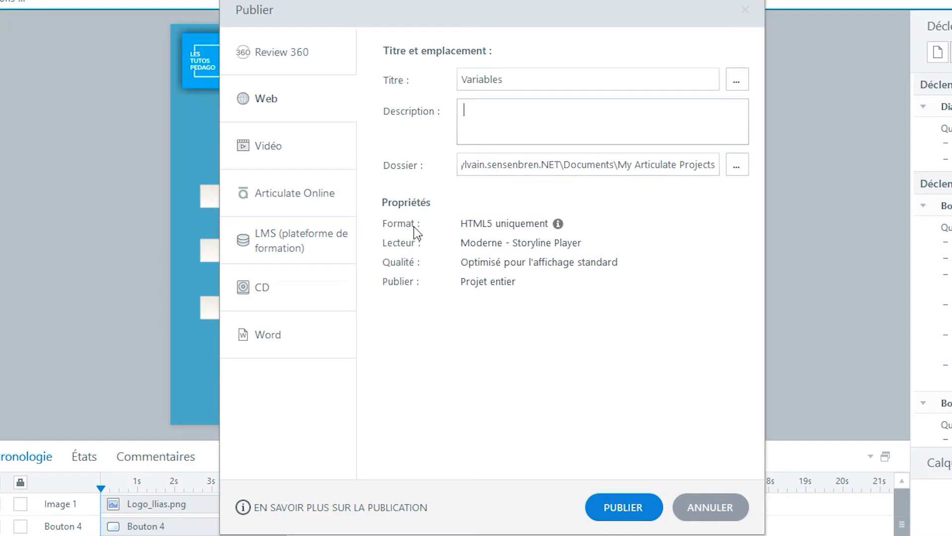
pyautogui.click(511, 224)
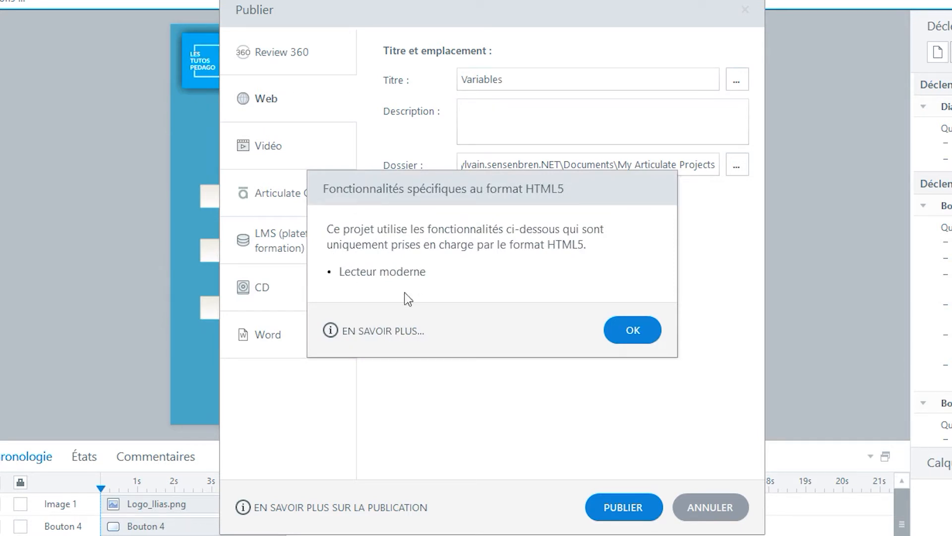
pyautogui.click(632, 330)
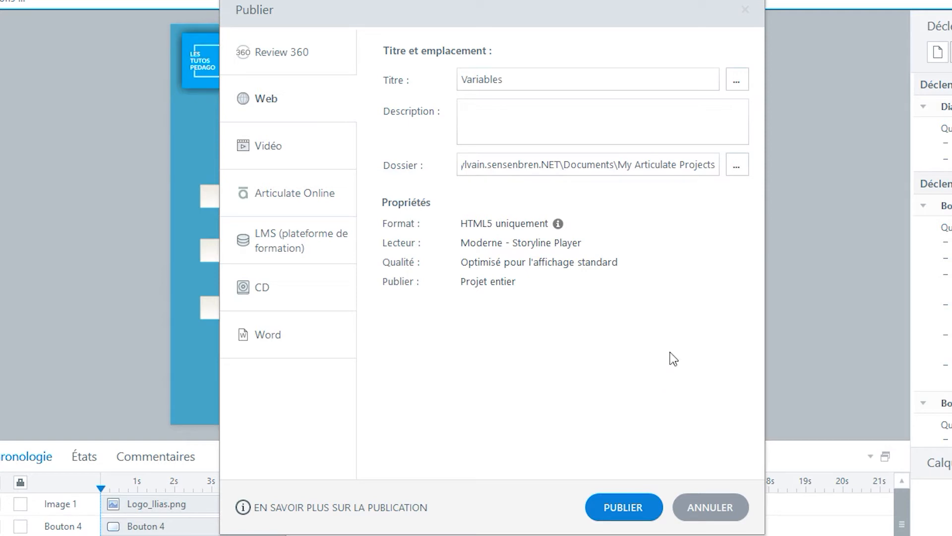
# Change the player style to Classique in the player properties for Web publishing.
pyautogui.click(503, 244)
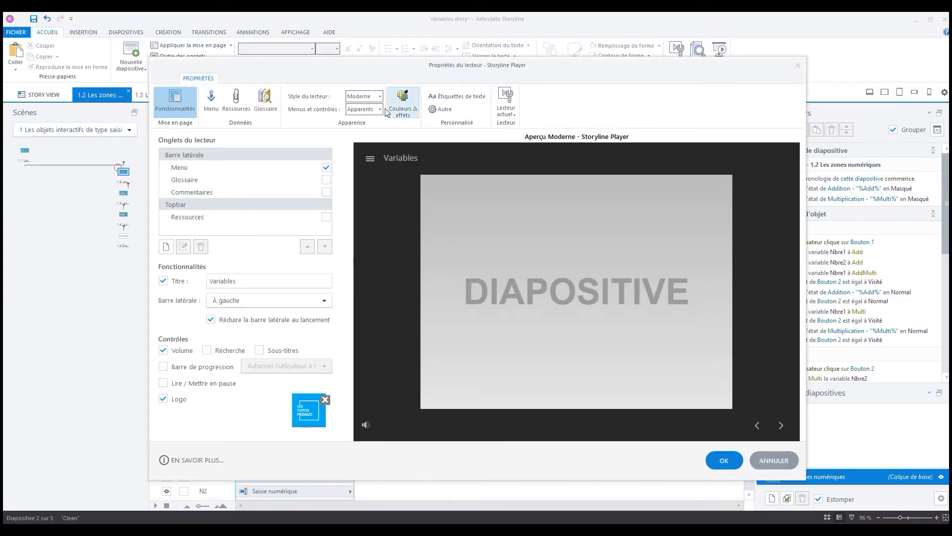
pyautogui.click(379, 96)
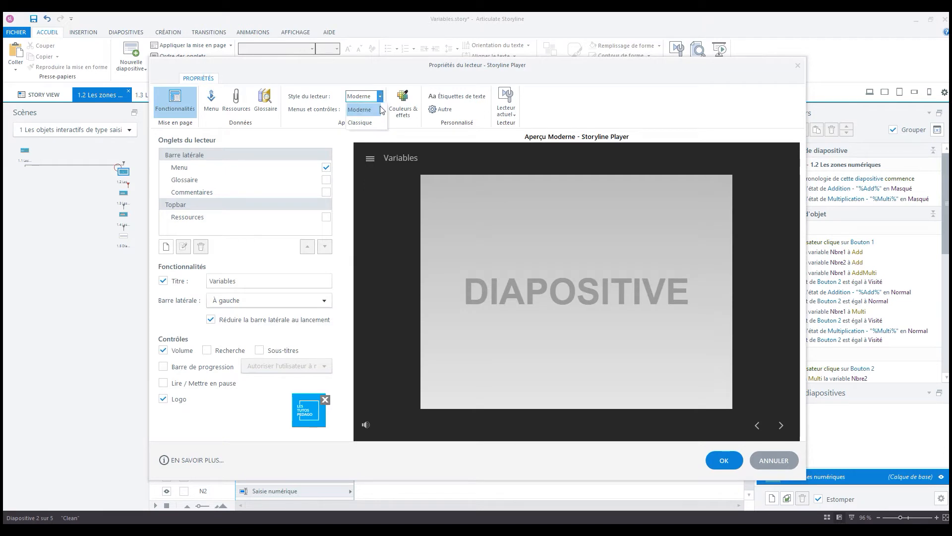
pyautogui.click(373, 121)
pyautogui.click(724, 460)
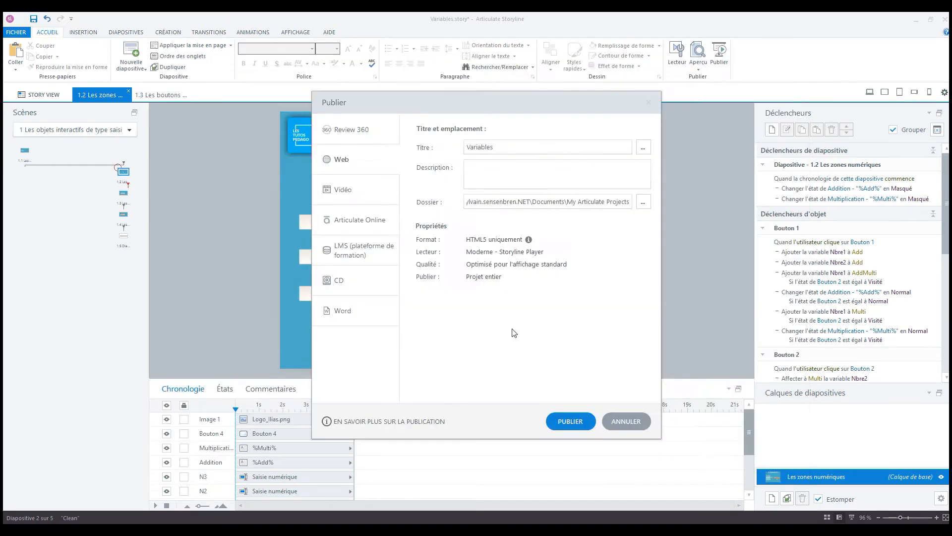
# Try the Flash/HTML5 and HTML5/Flash publication formats, and set the format to HTML5 only.
pyautogui.click(538, 241)
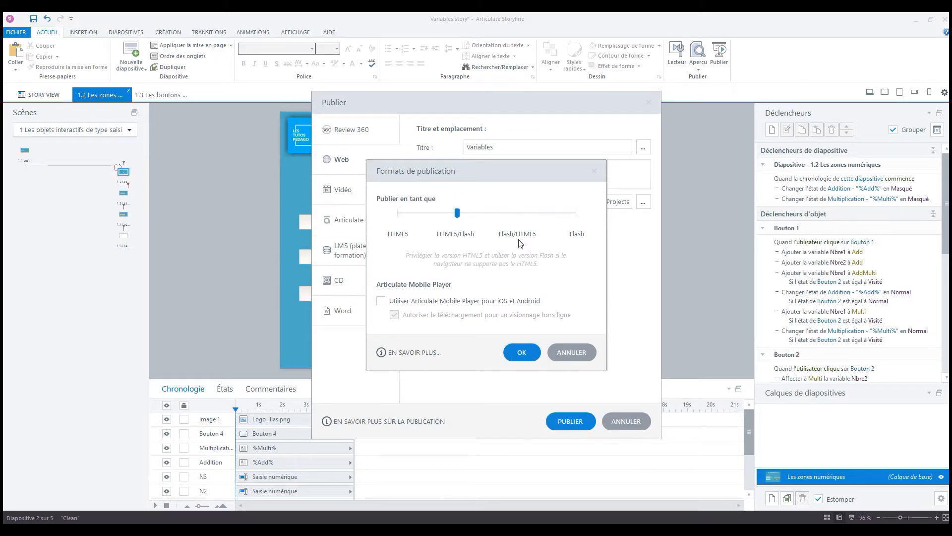
pyautogui.click(518, 213)
pyautogui.click(458, 213)
pyautogui.click(398, 213)
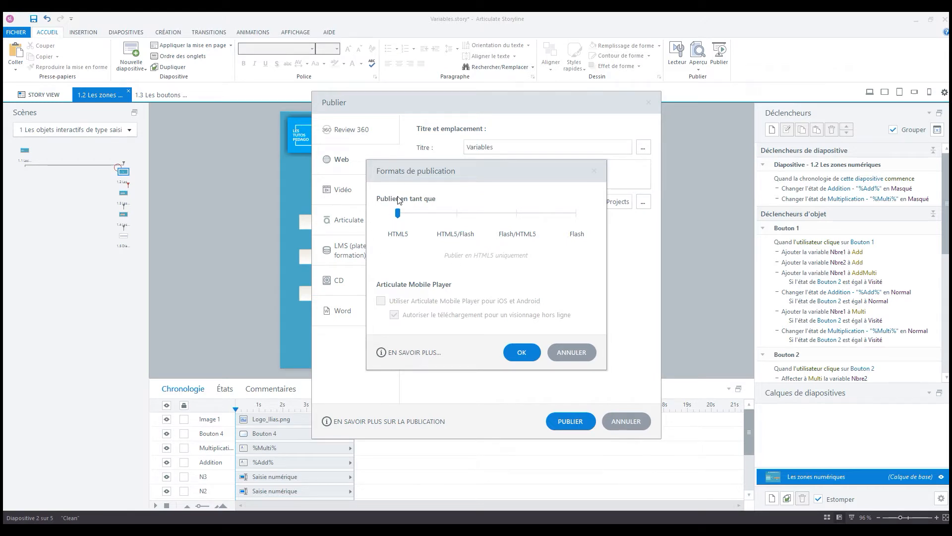
pyautogui.press('Return')
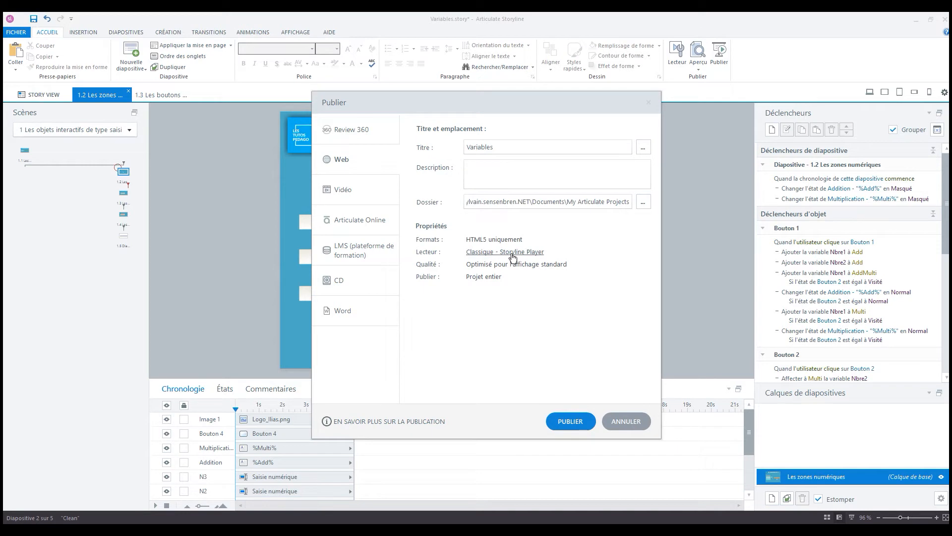
# Set the player style to Moderne in the player properties.
pyautogui.click(513, 253)
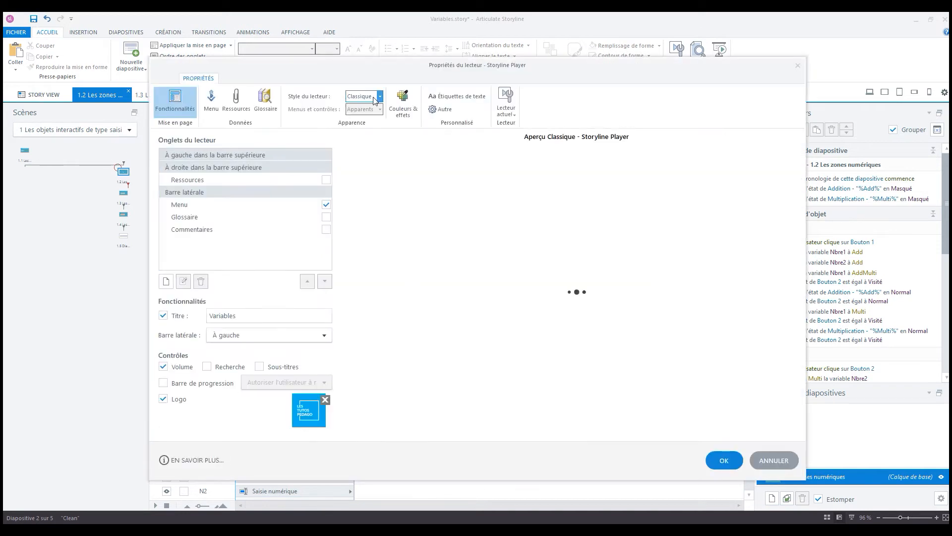
pyautogui.click(375, 97)
pyautogui.click(371, 109)
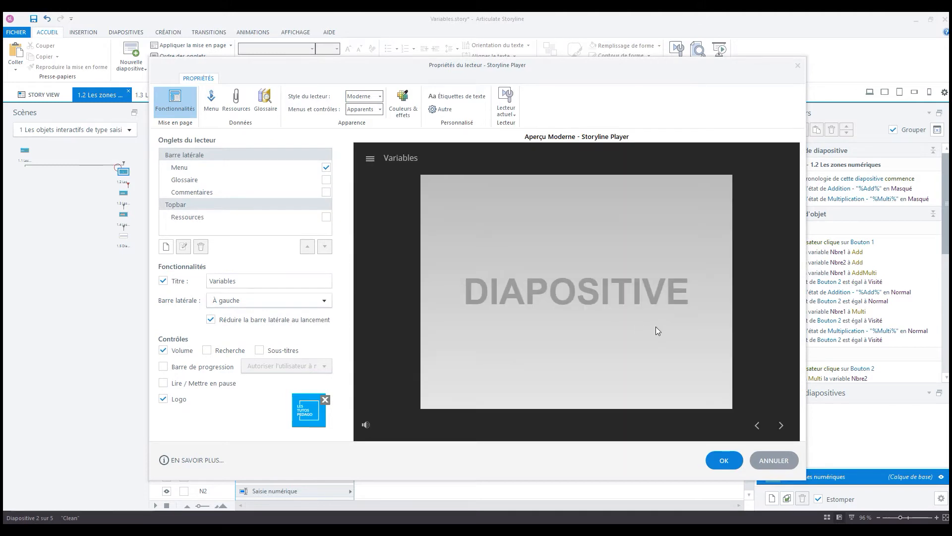
pyautogui.click(723, 460)
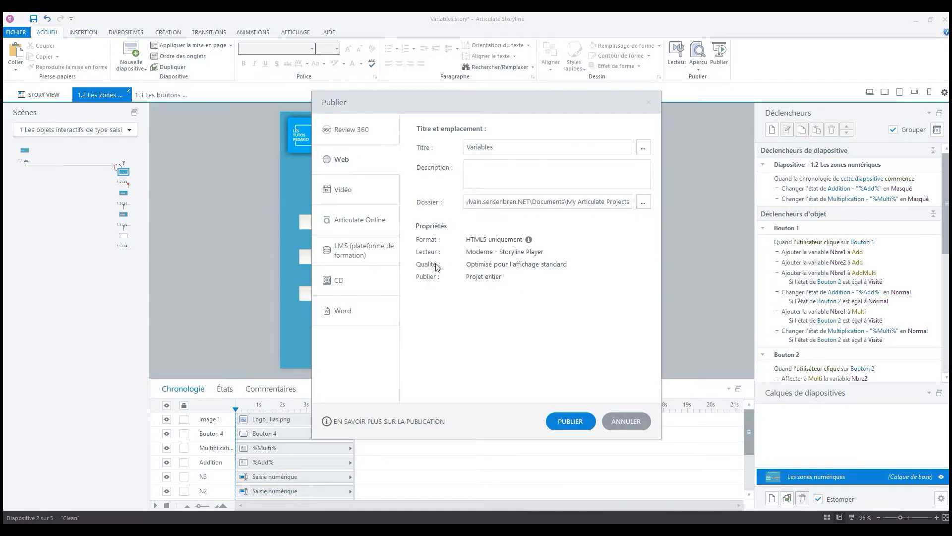
# Examine the publication quality settings and the scope choices of entire project, single scene and single slide, leaving both unchanged.
pyautogui.click(527, 264)
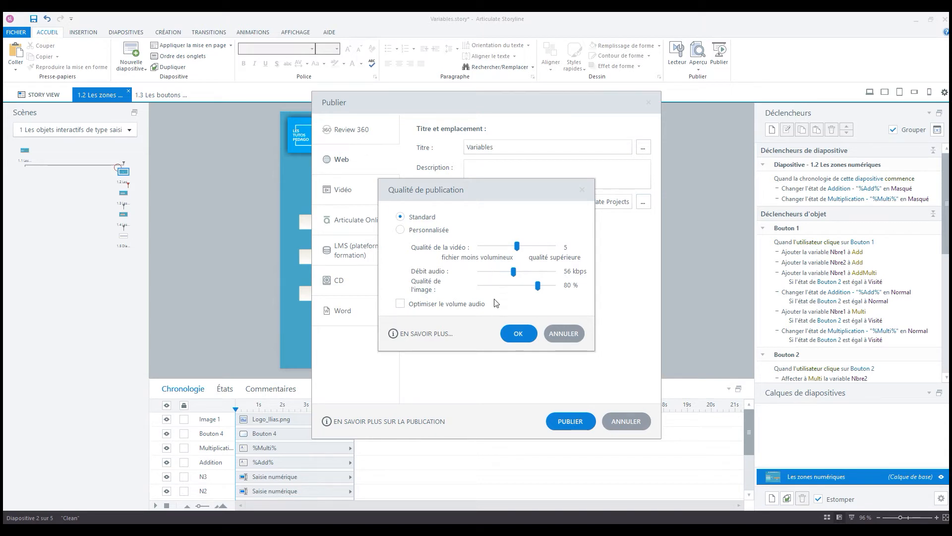
pyautogui.click(516, 338)
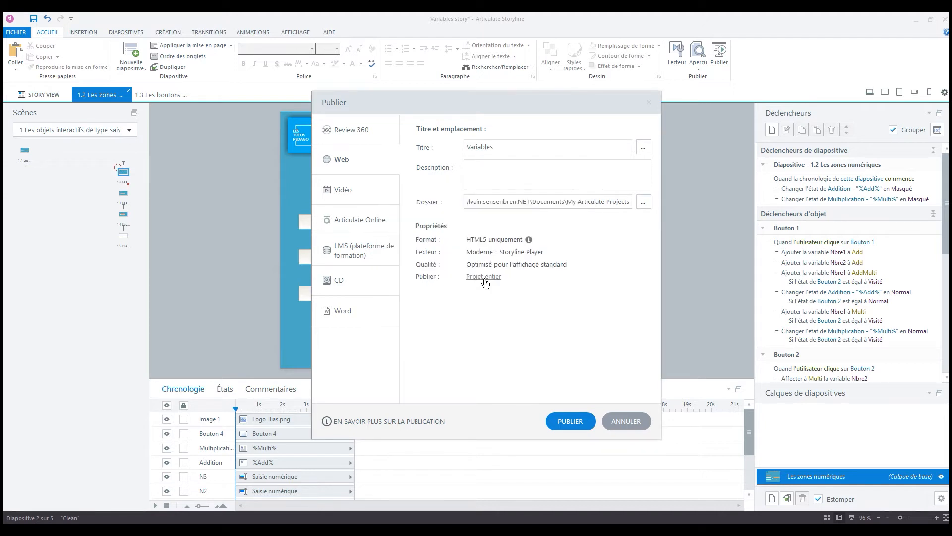
pyautogui.click(485, 278)
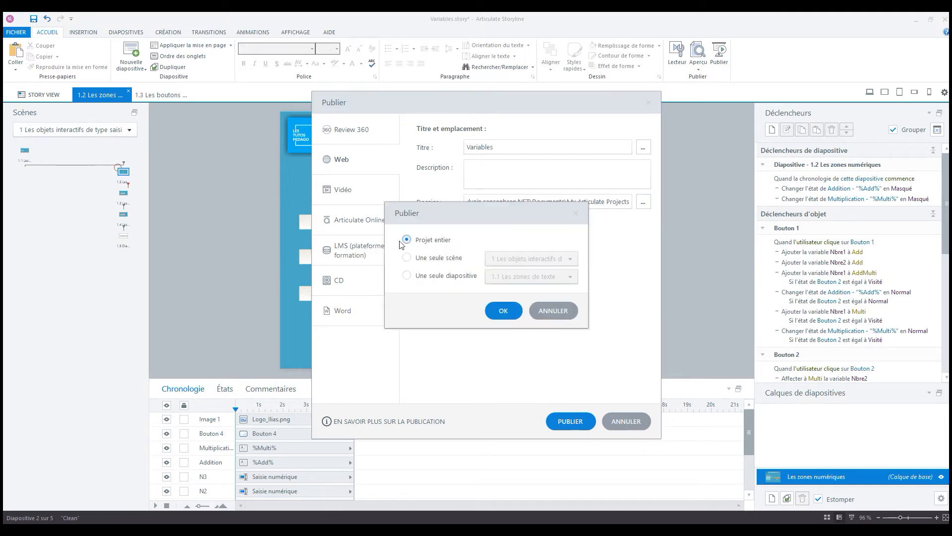
pyautogui.click(429, 262)
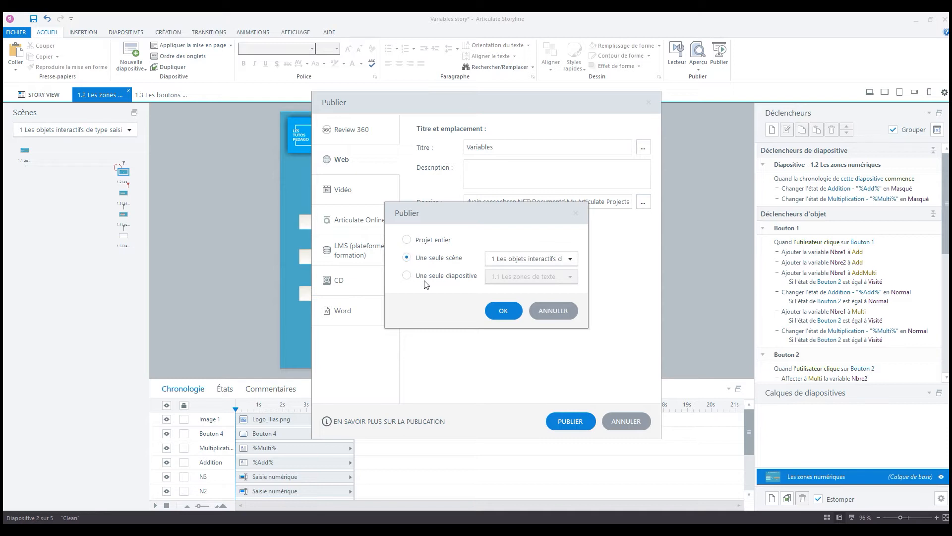
pyautogui.click(429, 279)
pyautogui.press('Escape')
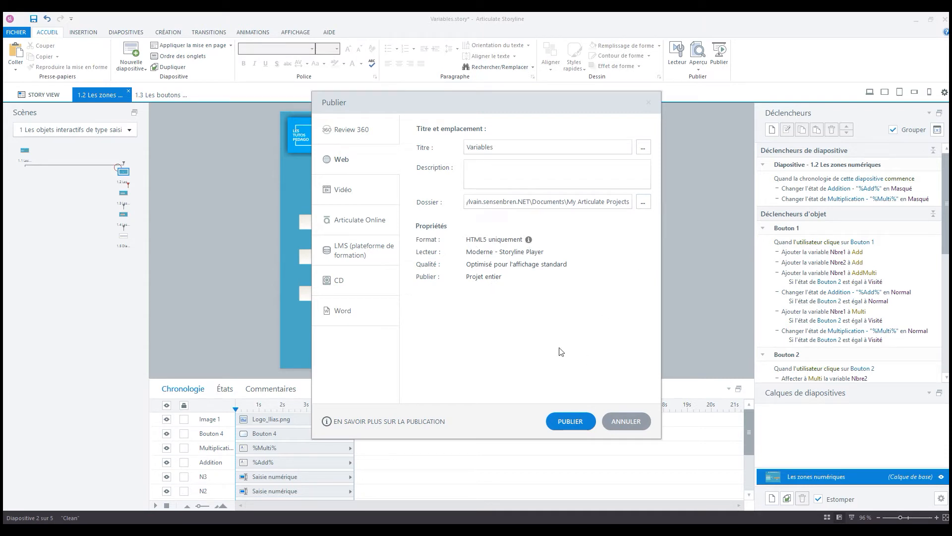
# Publish the entire project for the Web and open the published project in the browser.
pyautogui.click(573, 421)
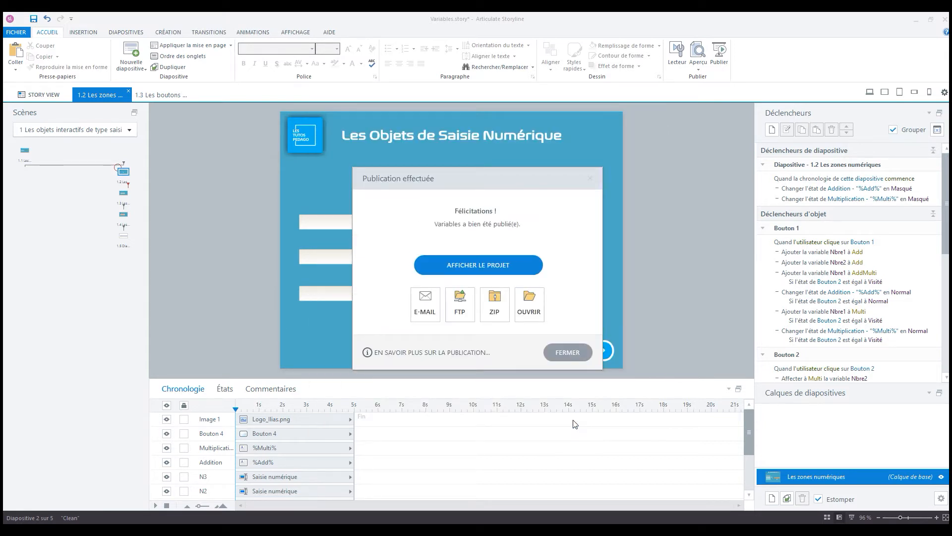
pyautogui.click(467, 264)
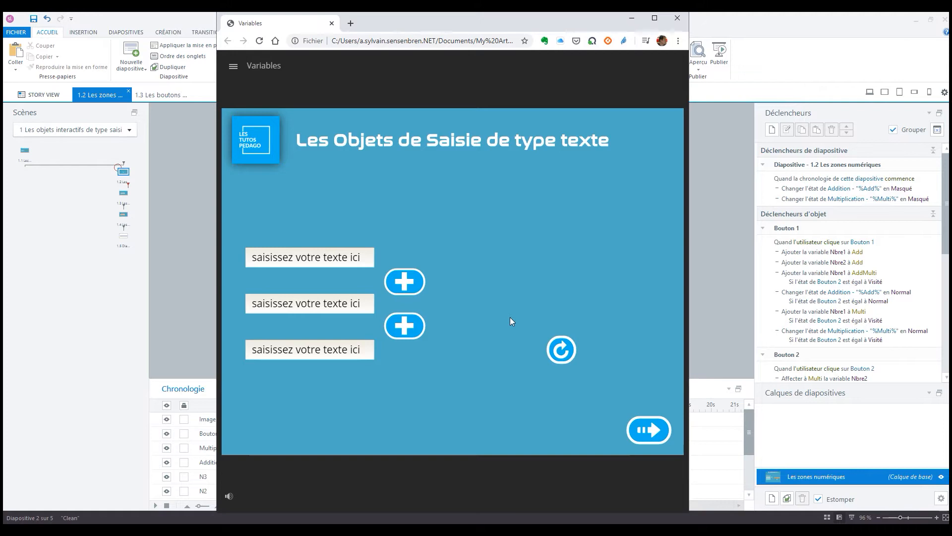
# Test the published numeric entry slide by entering 10 in all three fields and applying the multiplication and the addition.
pyautogui.click(650, 431)
pyautogui.click(311, 255)
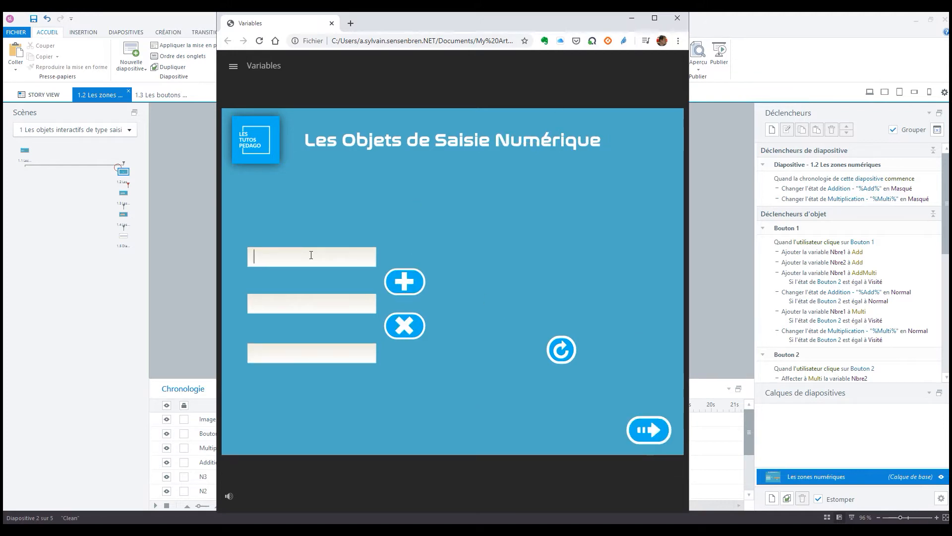
pyautogui.write('10')
pyautogui.press('Tab')
pyautogui.press('Tab')
pyautogui.write('10')
pyautogui.press('Tab')
pyautogui.press('Tab')
pyautogui.press('Tab')
pyautogui.write('10')
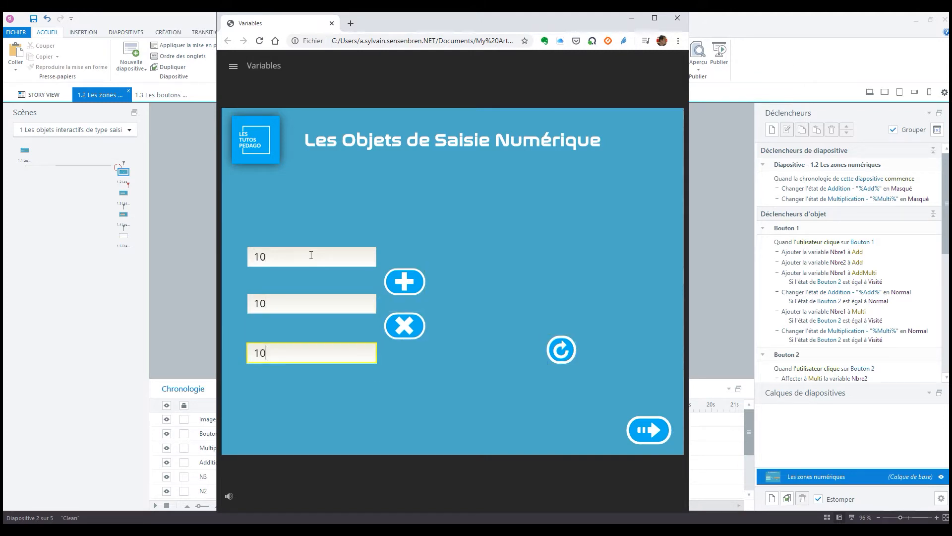
pyautogui.click(405, 325)
pyautogui.click(413, 283)
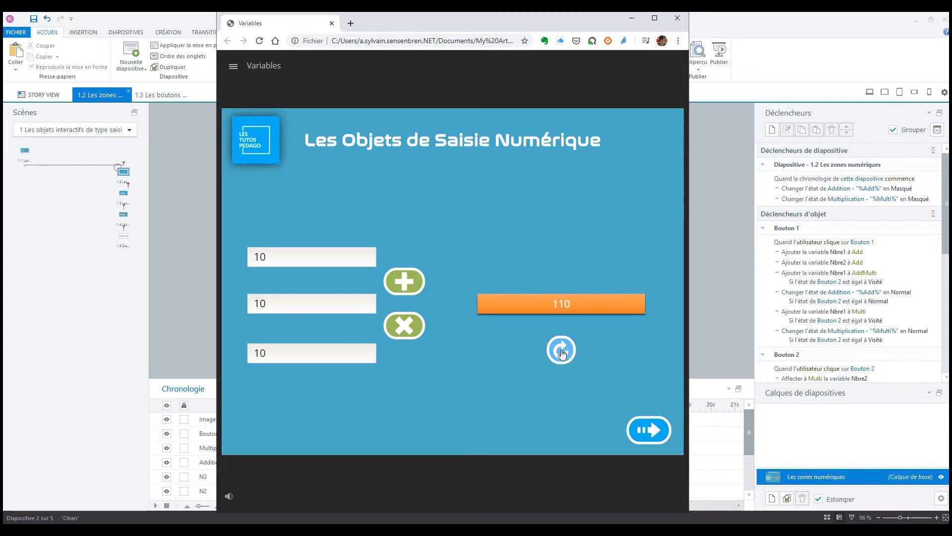
# Check how the published project adapts to a narrower and a wider browser window, and dismiss the publication confirmation.
pyautogui.moveTo(689, 219); pyautogui.dragTo(450, 227)
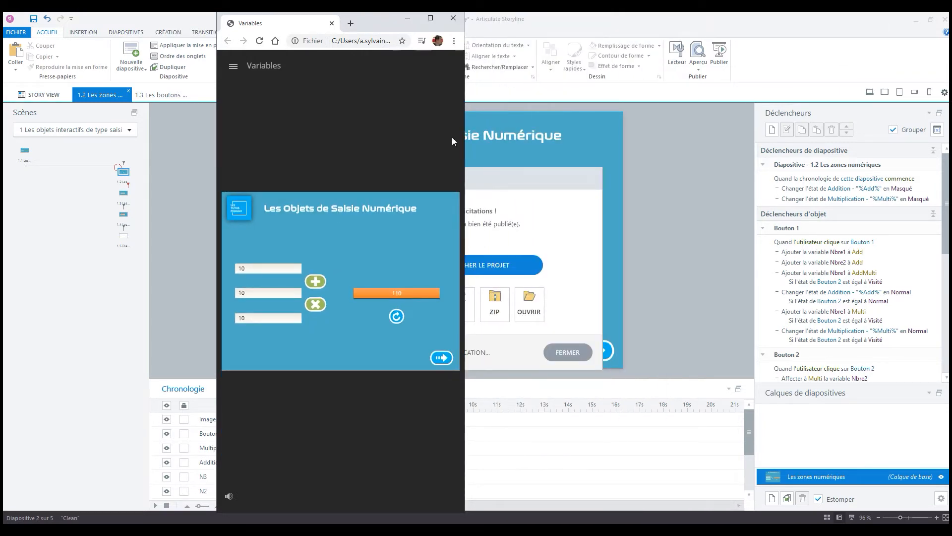
pyautogui.moveTo(465, 181); pyautogui.dragTo(844, 199)
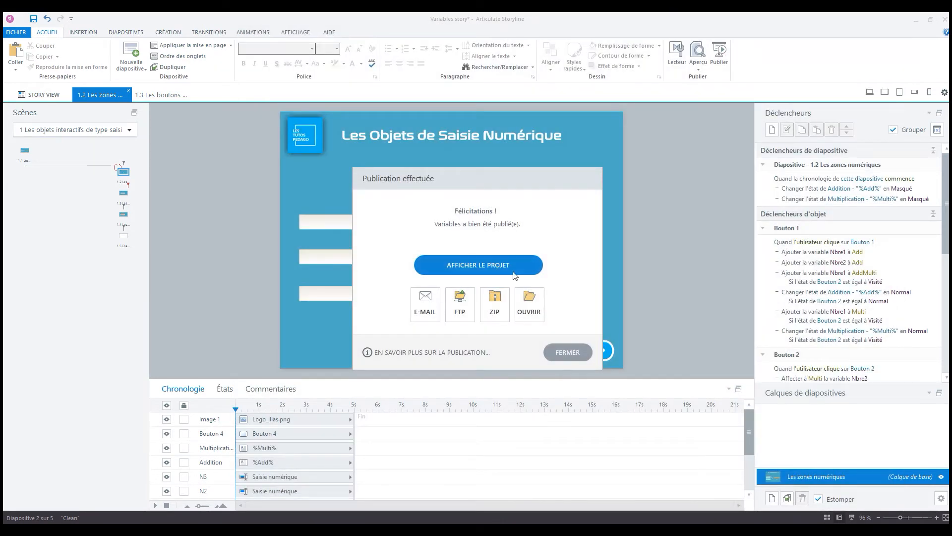
pyautogui.click(569, 353)
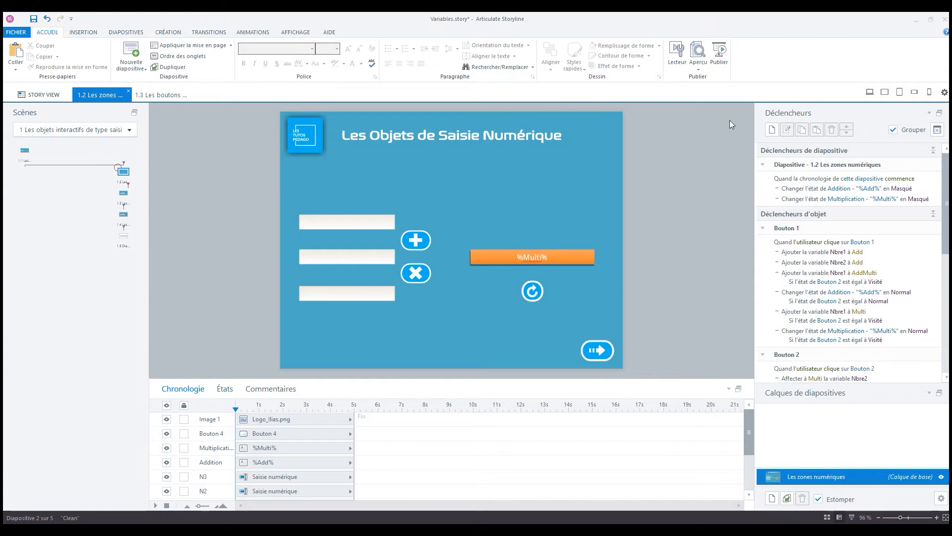
# Reopen the publishing options and examine the Articulate Online settings.
pyautogui.click(720, 54)
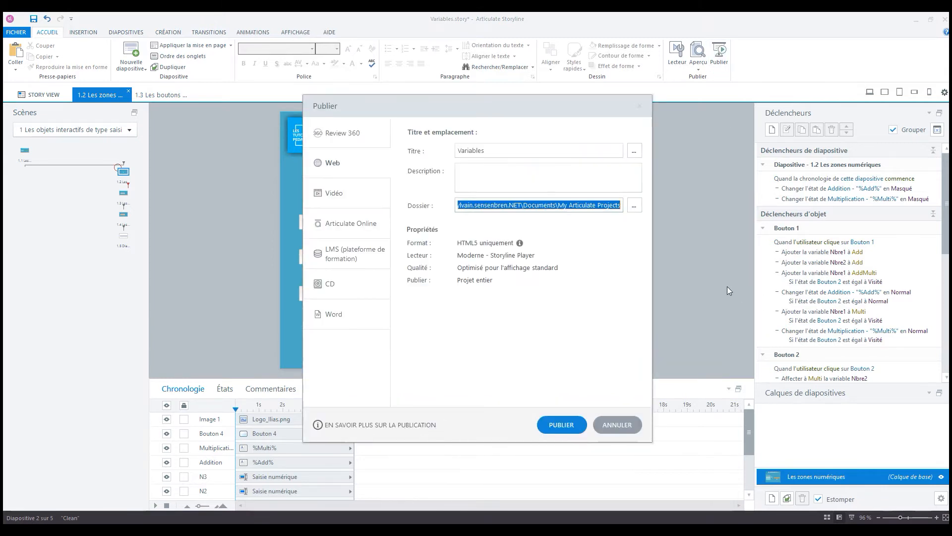
pyautogui.click(351, 223)
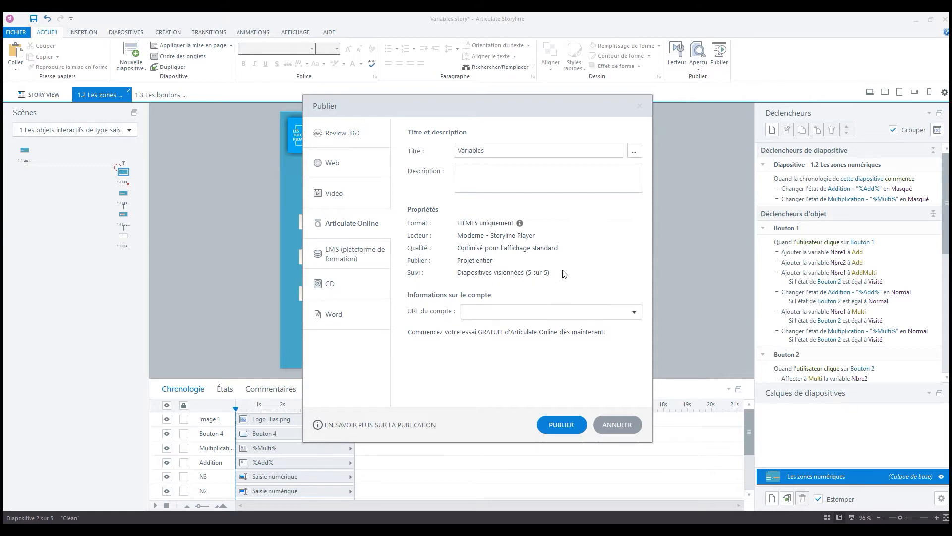
# For LMS publishing, choose to track learner progress by the quiz result, using slide 1.5 Diapositive de résultats.
pyautogui.click(353, 253)
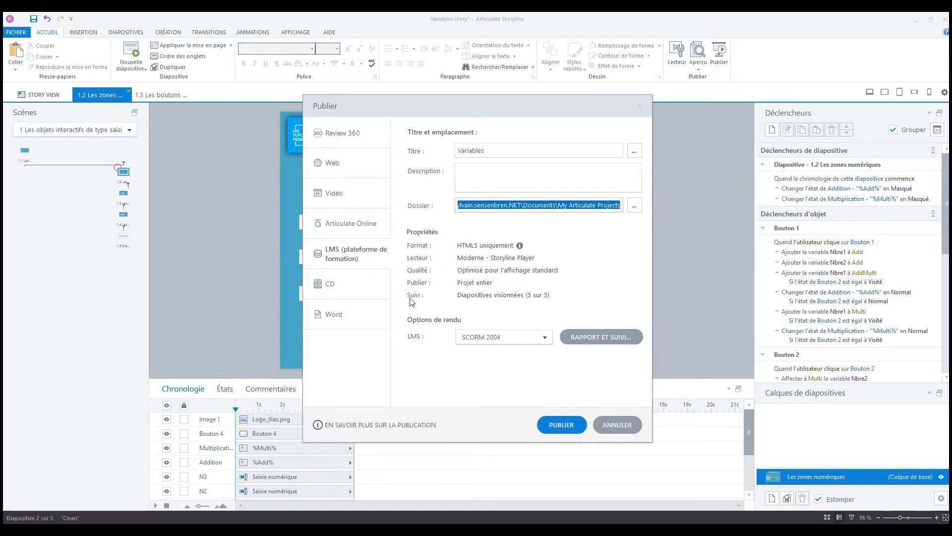
pyautogui.click(497, 296)
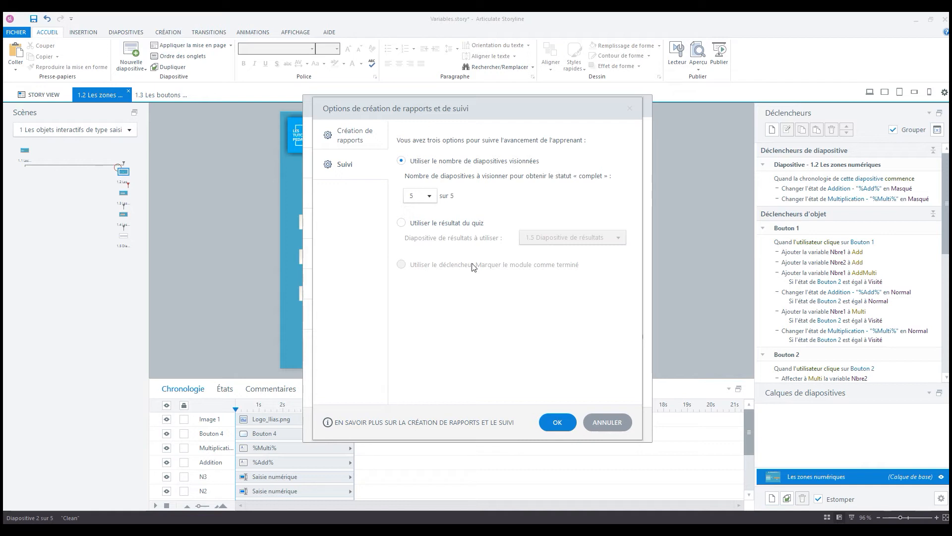
pyautogui.click(427, 223)
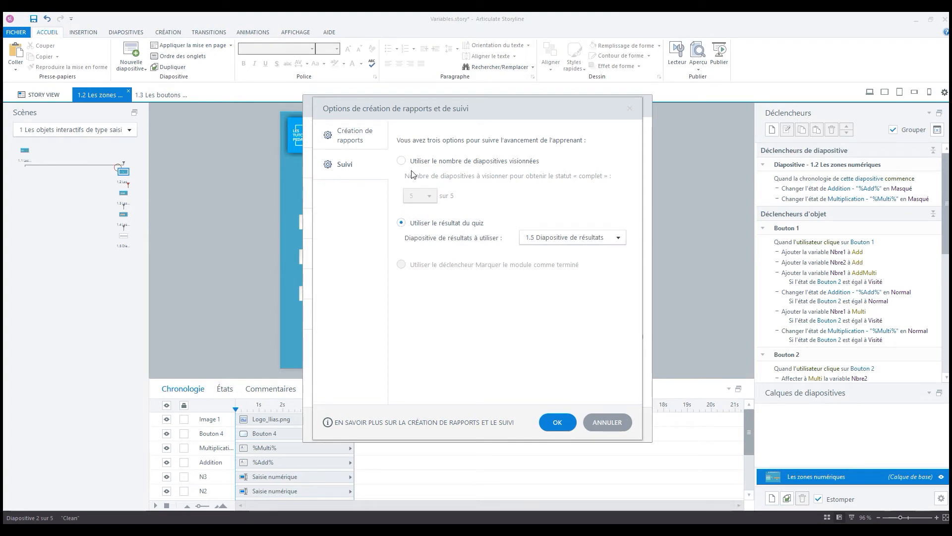
# Examine the LMS reporting options: available LMS standards, SCORM 2004 editions, duration and the statuses that can be sent to the LMS.
pyautogui.click(368, 142)
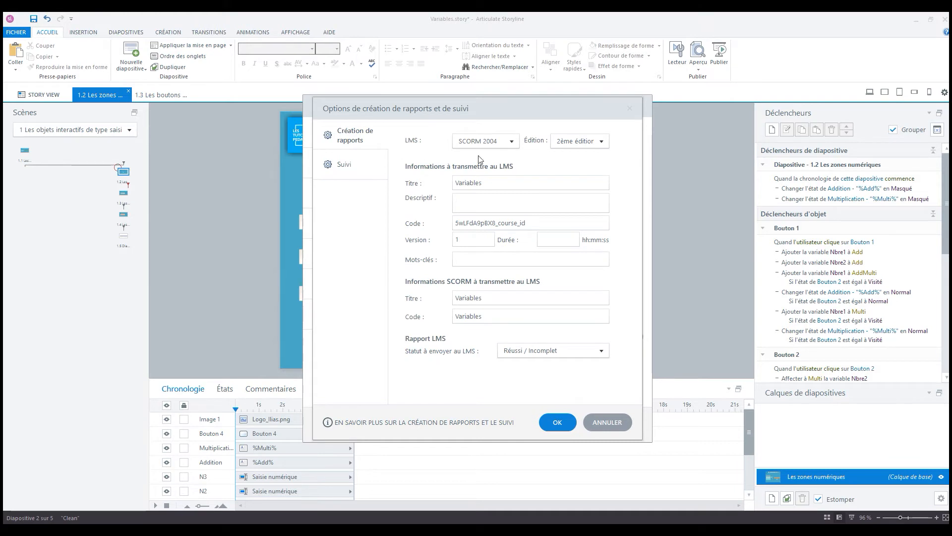
pyautogui.click(510, 142)
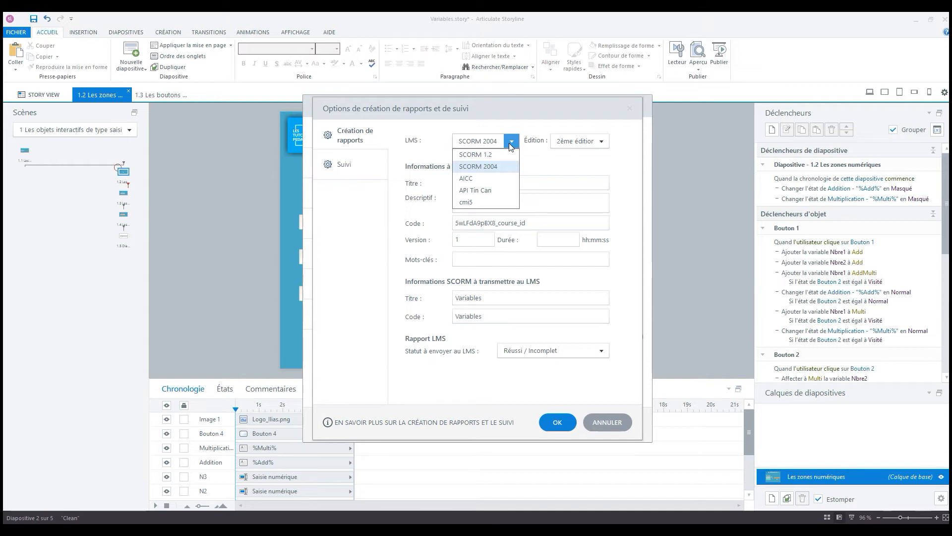
pyautogui.click(505, 117)
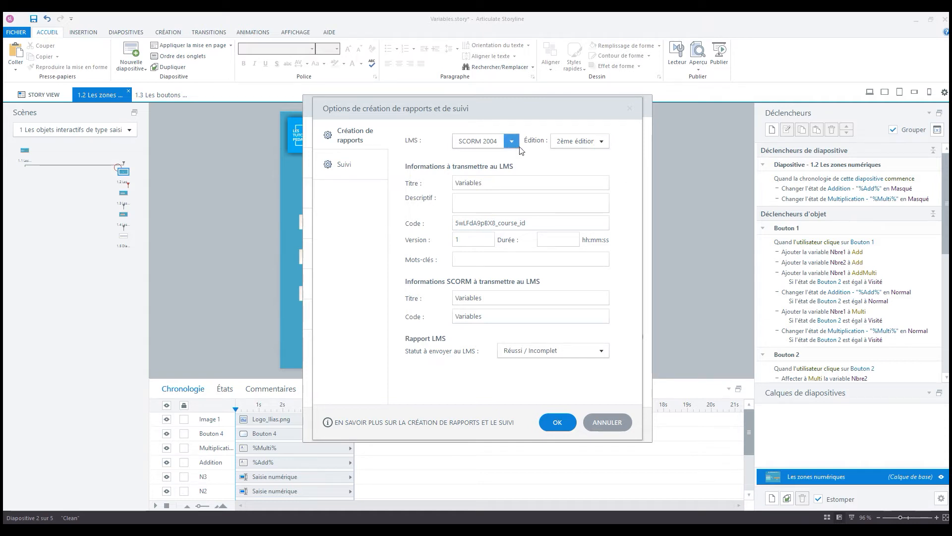
pyautogui.click(601, 142)
pyautogui.click(603, 142)
pyautogui.click(554, 241)
pyautogui.press('Tab')
pyautogui.click(534, 351)
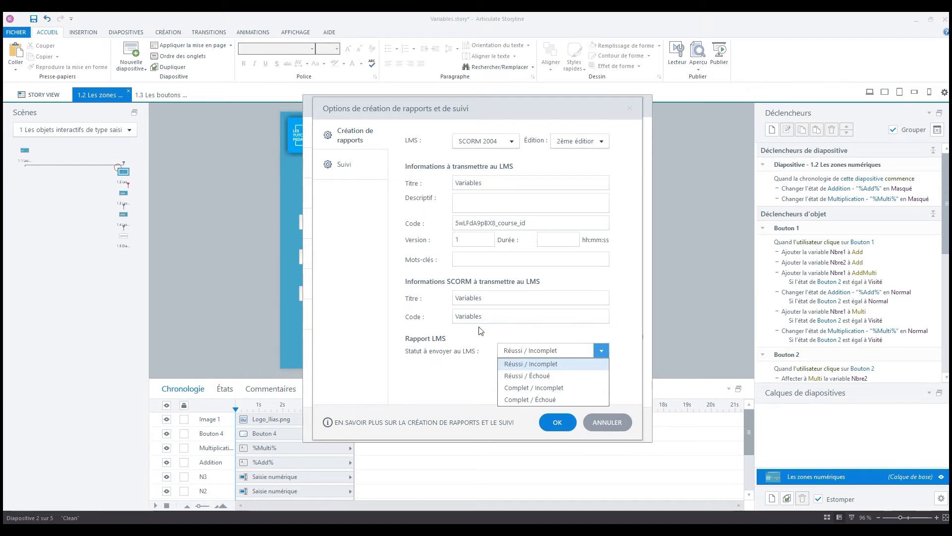
pyautogui.click(448, 376)
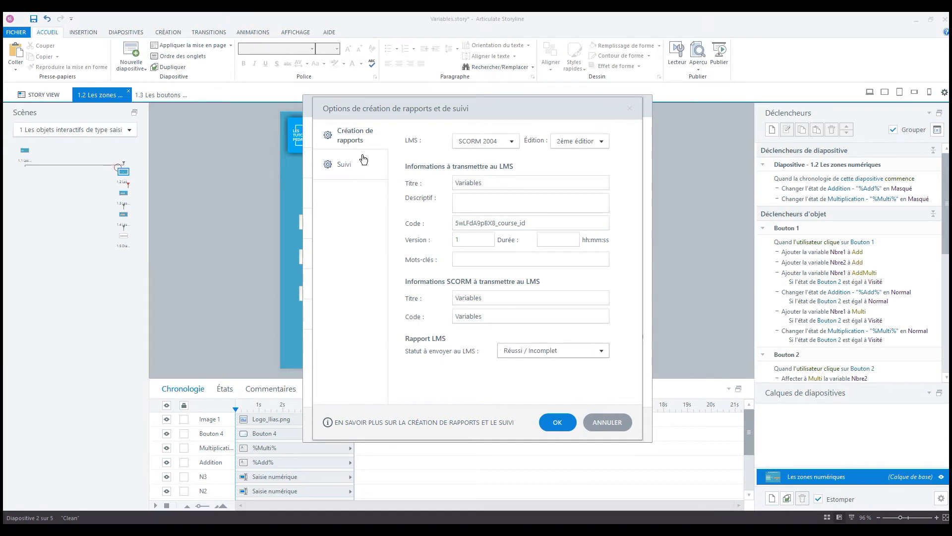
# Confirm the reporting and tracking options and publish the project for LMS as SCORM 2004.
pyautogui.click(562, 421)
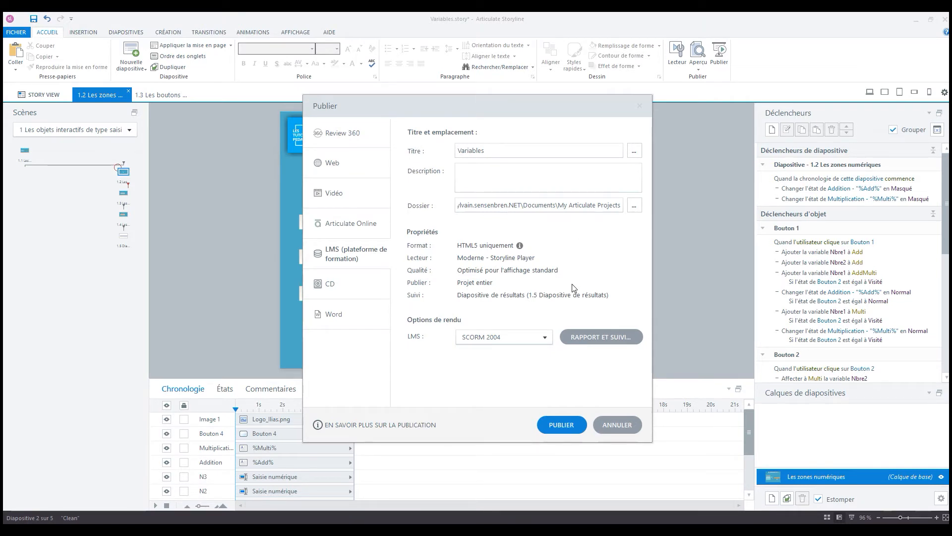
pyautogui.click(561, 425)
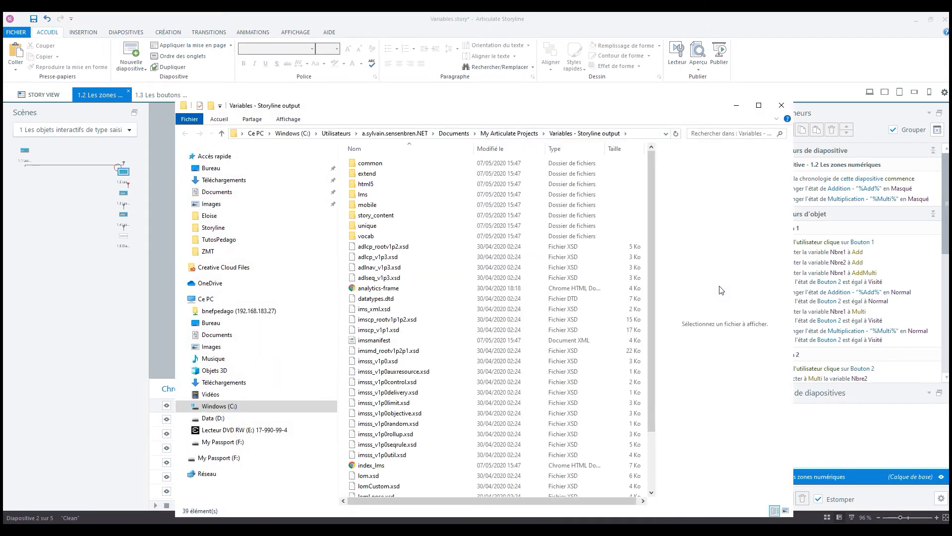
# Examine the LMS output files, including index_lms and imsmanifest, and close the output folder and the publication confirmation.
pyautogui.moveTo(651, 272); pyautogui.dragTo(647, 357)
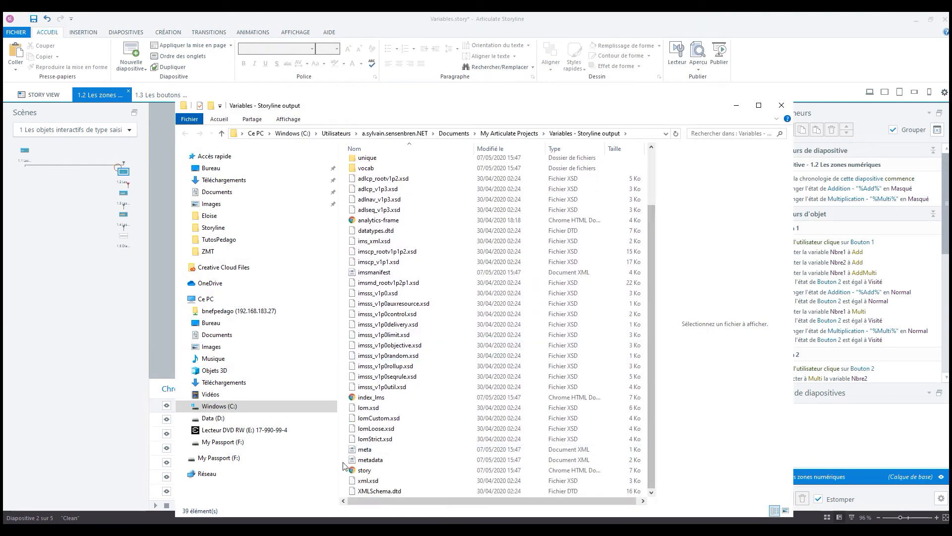
pyautogui.click(367, 398)
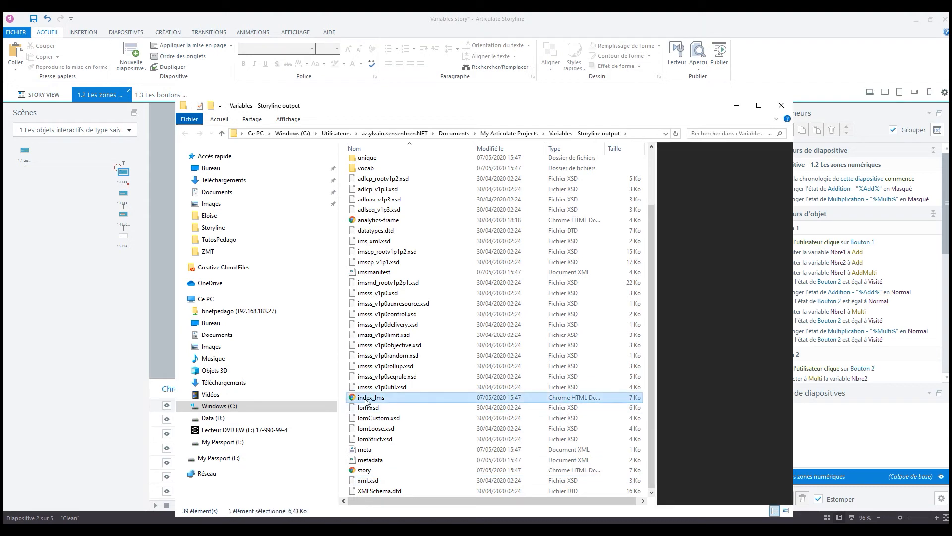
pyautogui.click(379, 277)
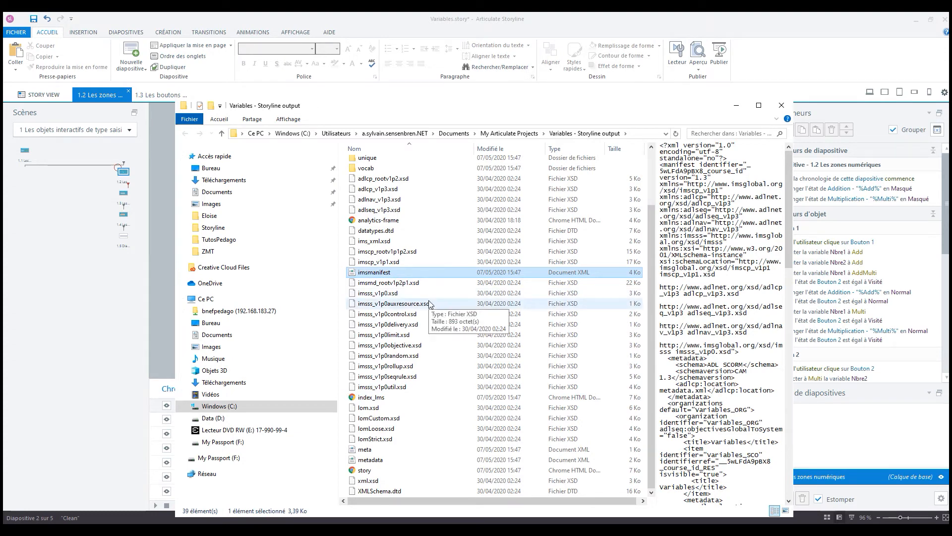
pyautogui.scroll(3, 429, 303)
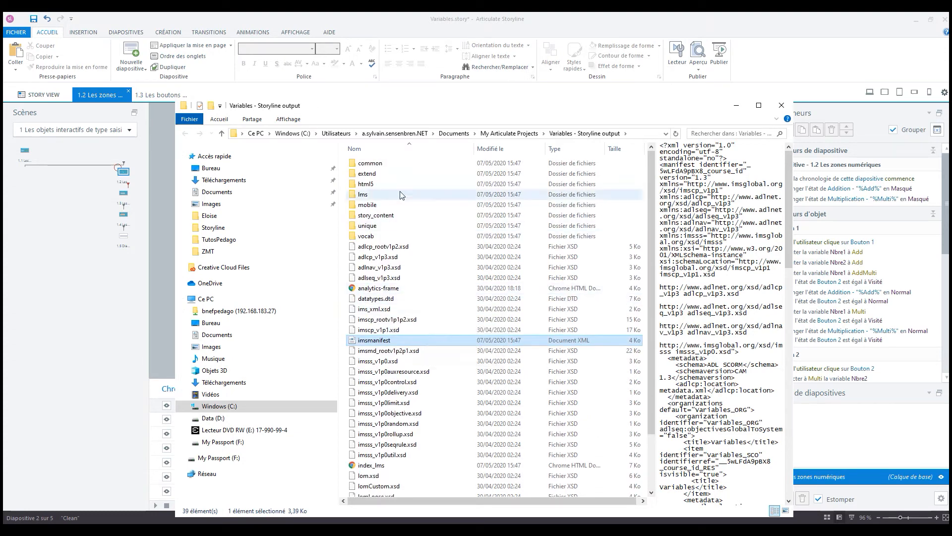
pyautogui.scroll(-3, 389, 305)
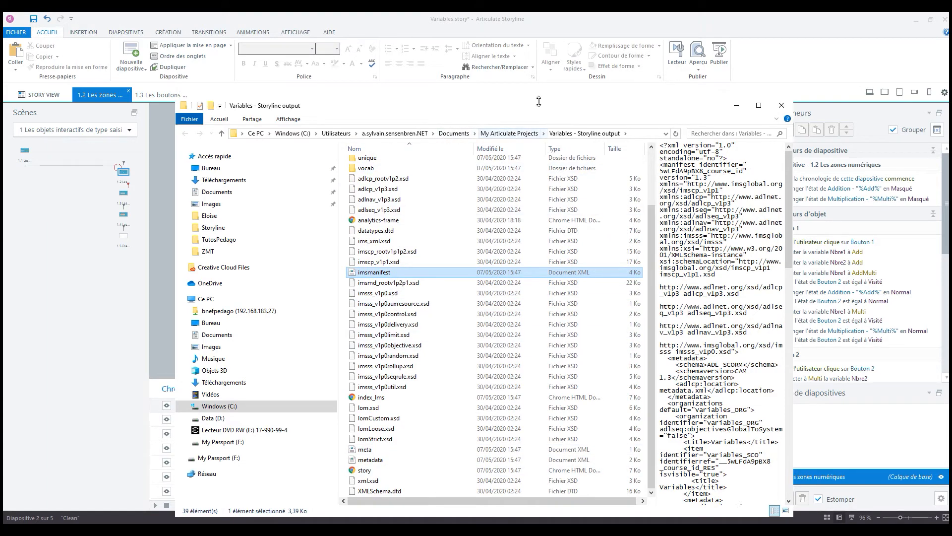
pyautogui.click(782, 105)
pyautogui.click(567, 352)
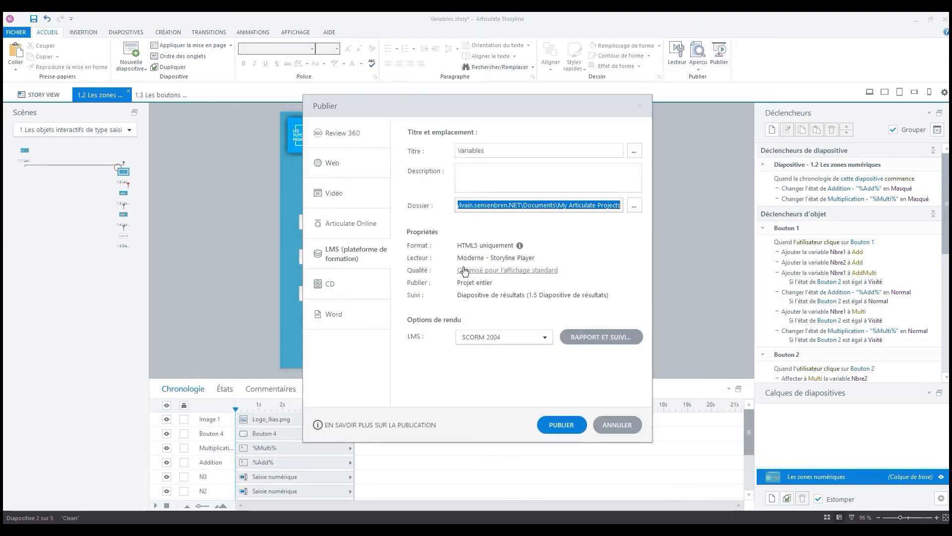
# Publish the Variables project again and open its output folder.
pyautogui.click(566, 426)
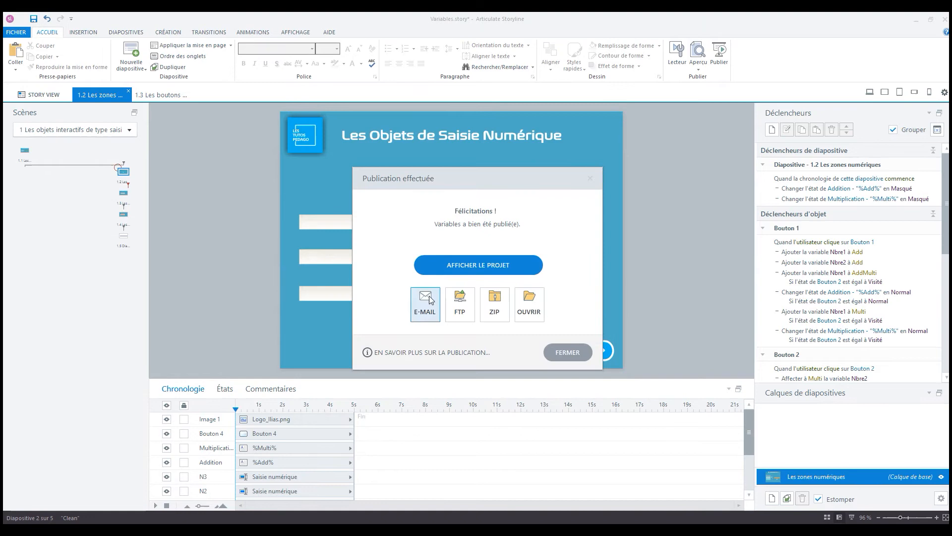
pyautogui.click(530, 300)
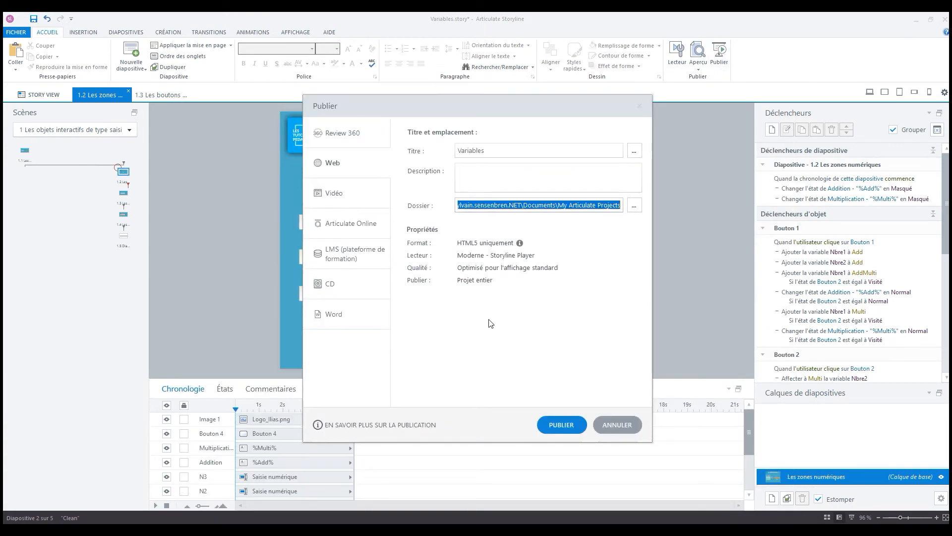
# Publish the entire project for CD and preview the published project in its own window.
pyautogui.click(328, 284)
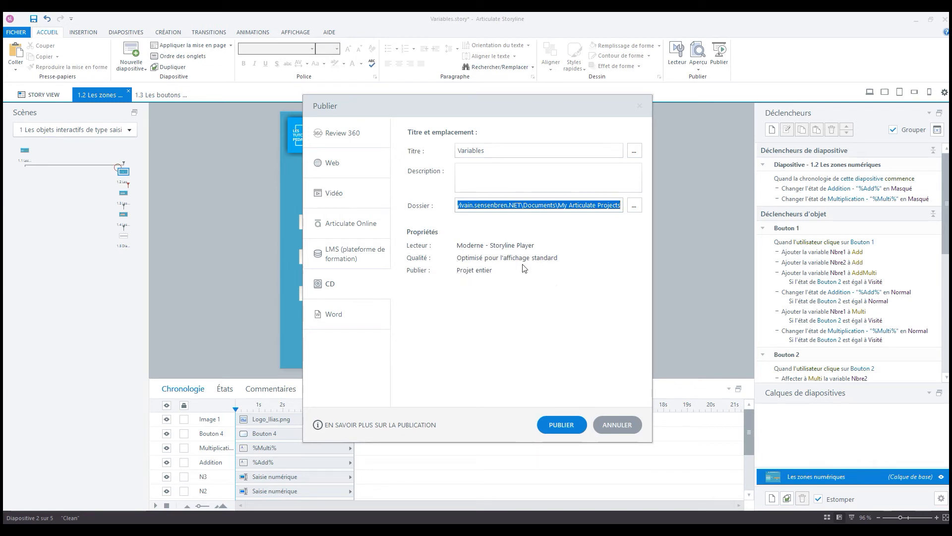
pyautogui.click(548, 424)
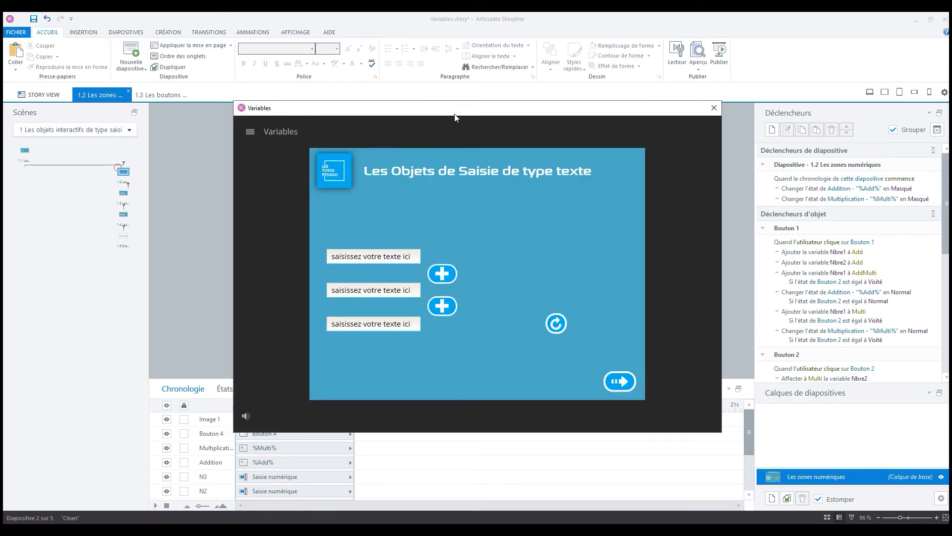
pyautogui.moveTo(455, 117)
pyautogui.mouseDown()
pyautogui.moveTo(530, 161)
pyautogui.moveTo(450, 112)
pyautogui.moveTo(509, 112)
pyautogui.moveTo(459, 120)
pyautogui.moveTo(416, 84)
pyautogui.moveTo(453, 106)
pyautogui.mouseUp()
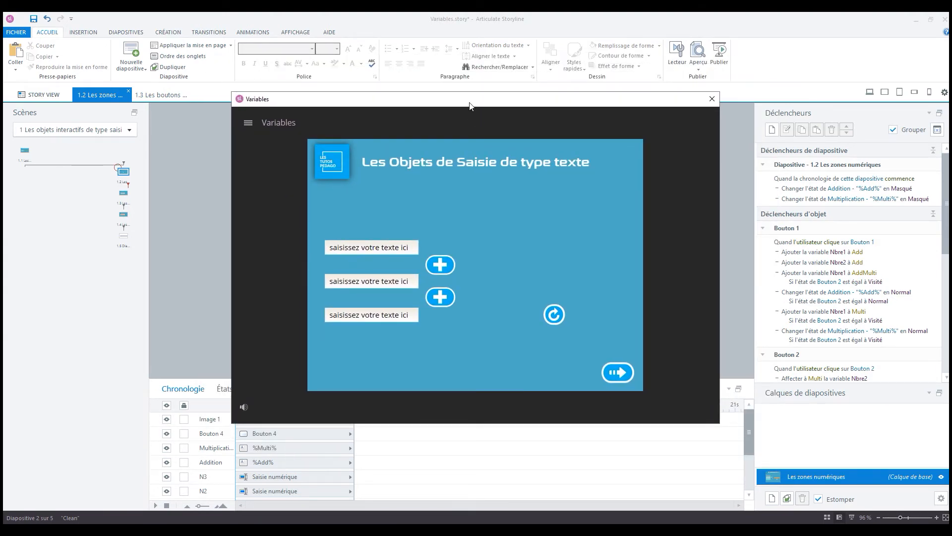
pyautogui.click(712, 99)
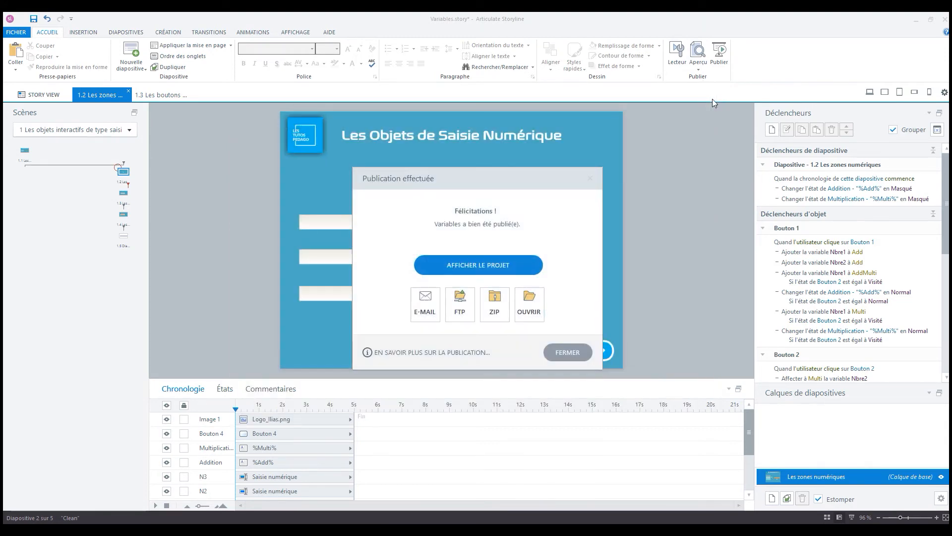
# Inspect the CD output folder and its Launch_Story application, and dismiss the publication confirmation.
pyautogui.click(529, 304)
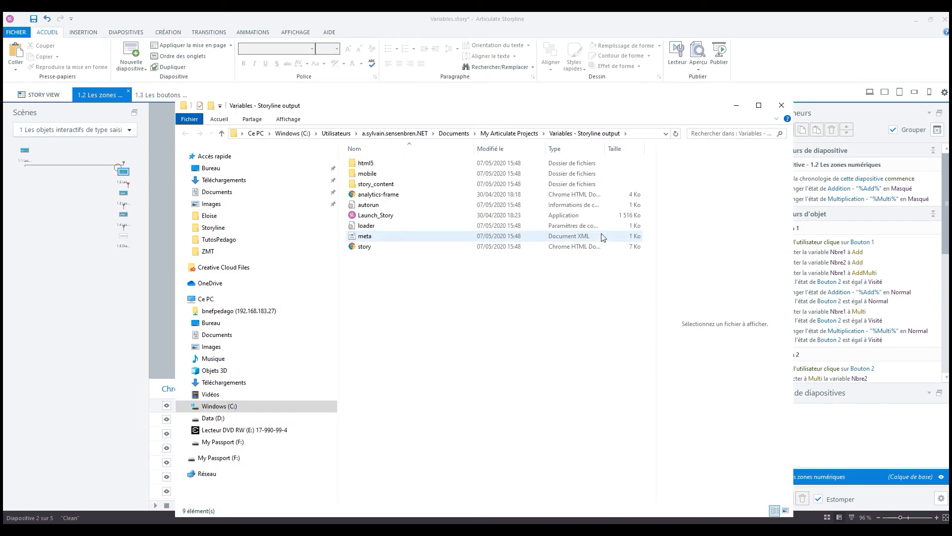
pyautogui.click(383, 218)
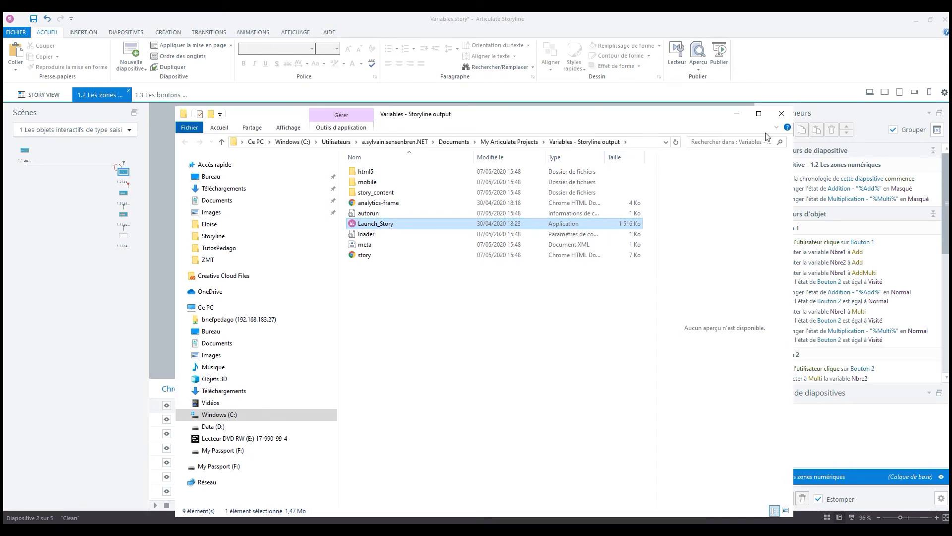
pyautogui.click(782, 105)
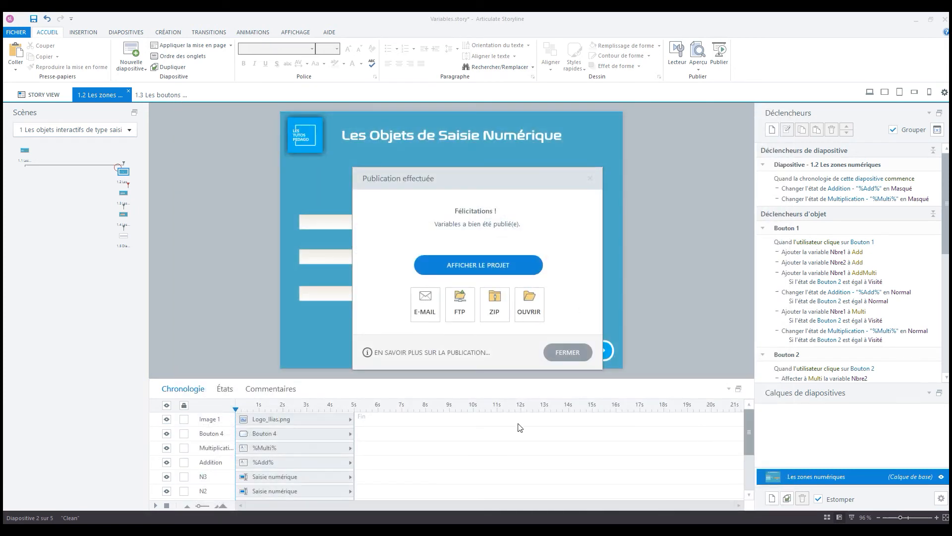
pyautogui.click(570, 350)
# Publish the project to Word with layers and slide comments shown, keeping the screenshot size at Moyen.
pyautogui.click(725, 72)
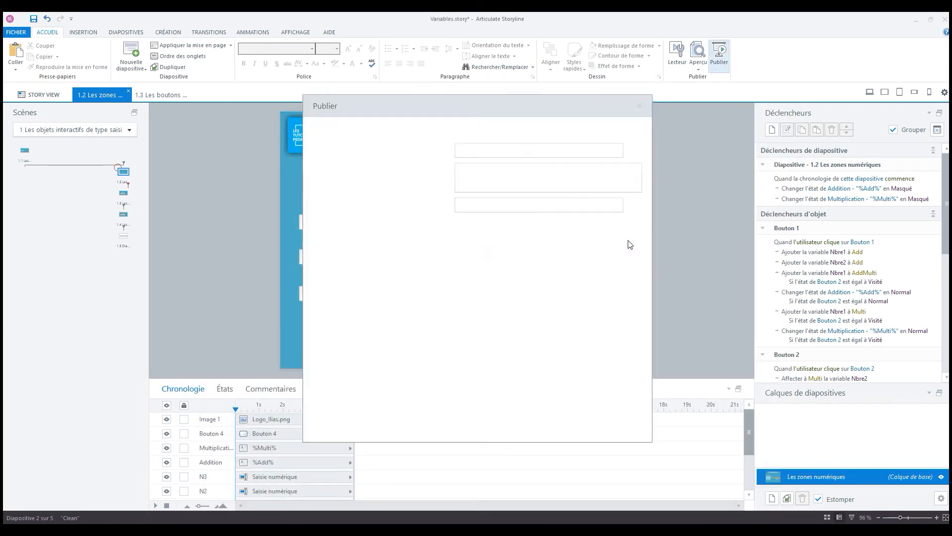
pyautogui.click(318, 318)
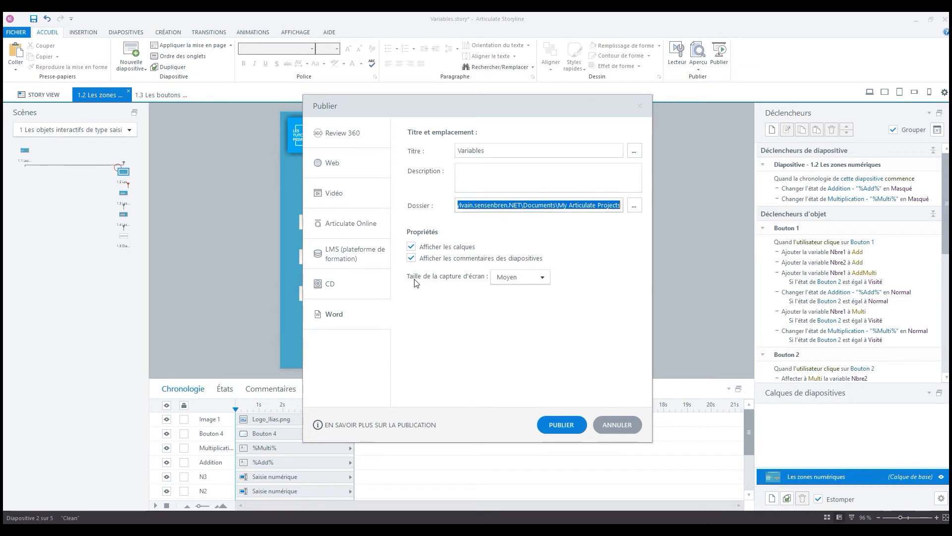
pyautogui.click(543, 276)
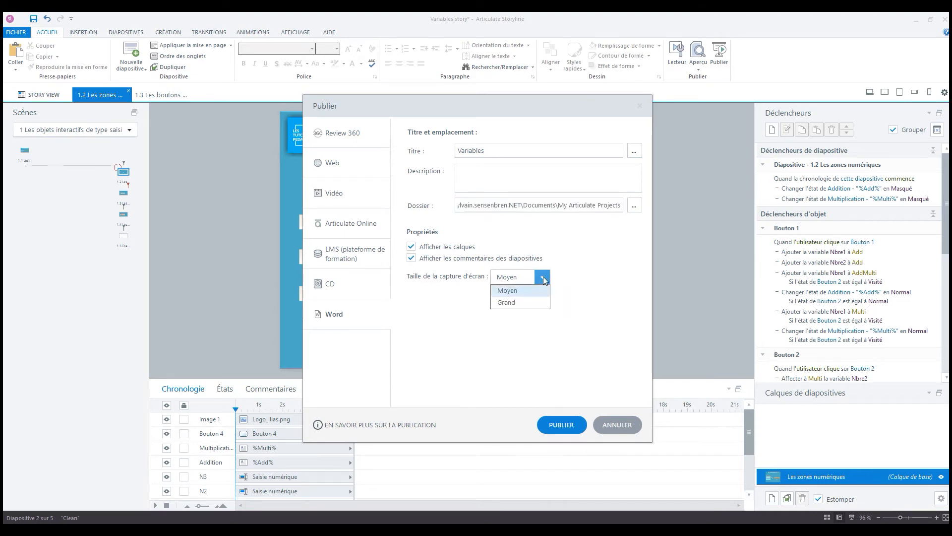
pyautogui.click(576, 286)
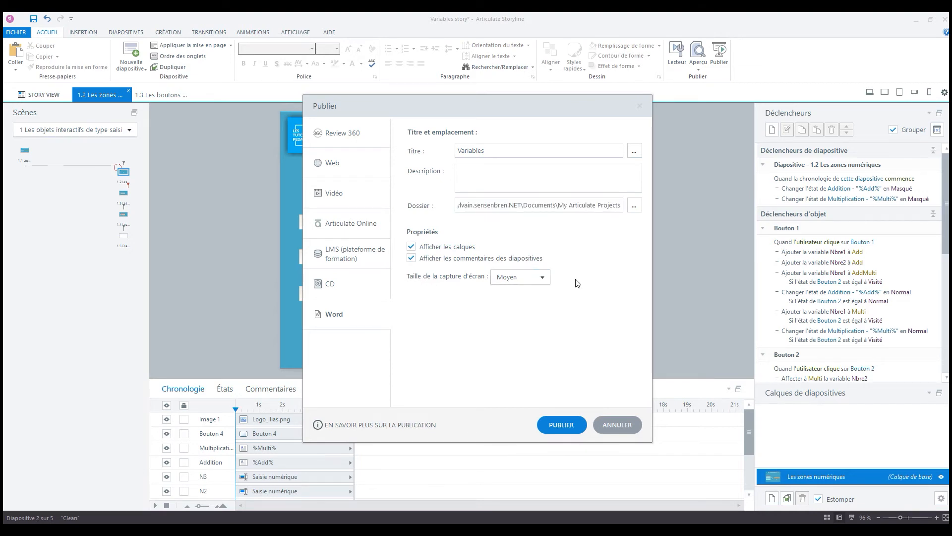
pyautogui.click(562, 424)
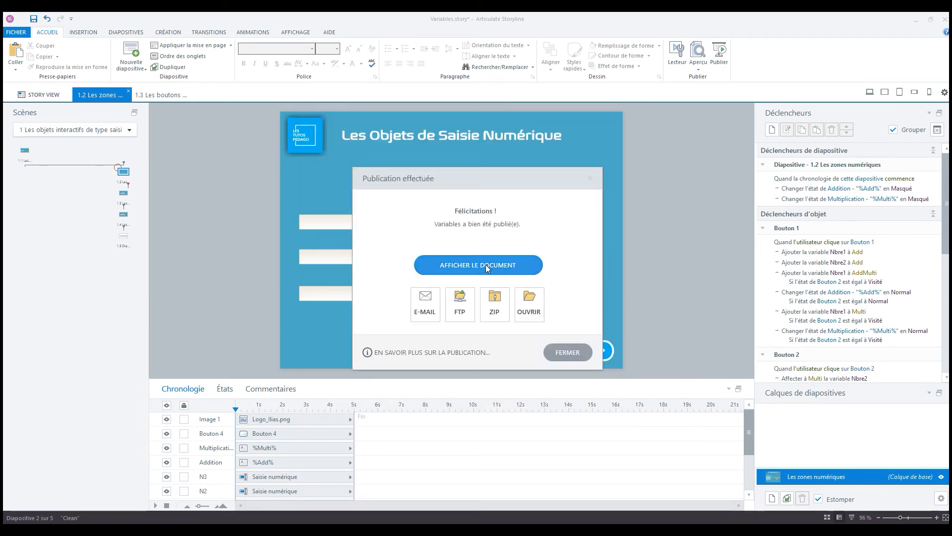
# Open the published document in Word and examine its titles, slide screenshot and comments section.
pyautogui.click(486, 264)
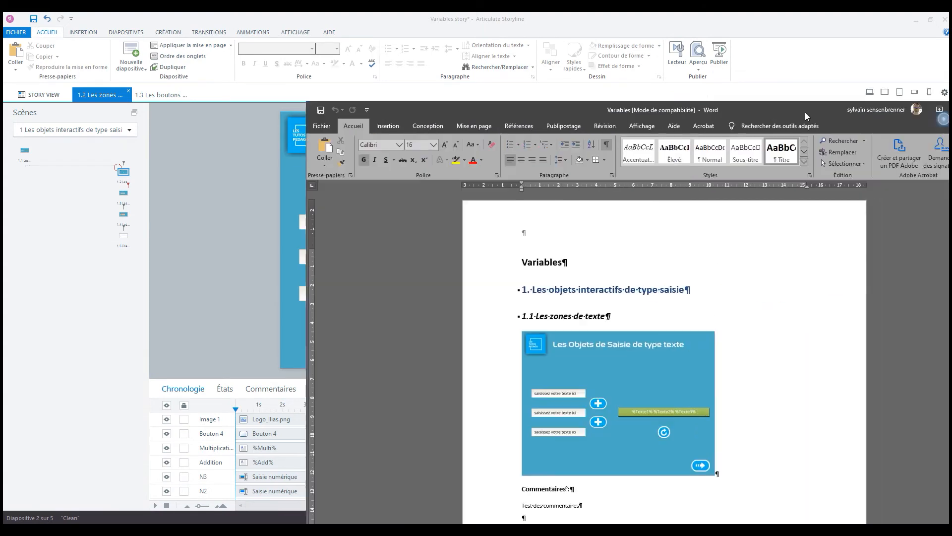
pyautogui.moveTo(805, 112); pyautogui.dragTo(618, 43)
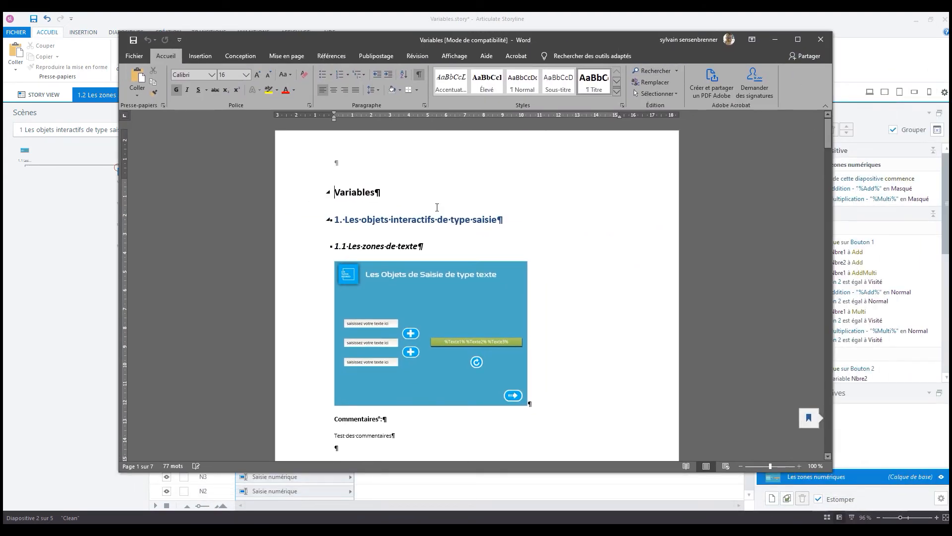
pyautogui.click(320, 196)
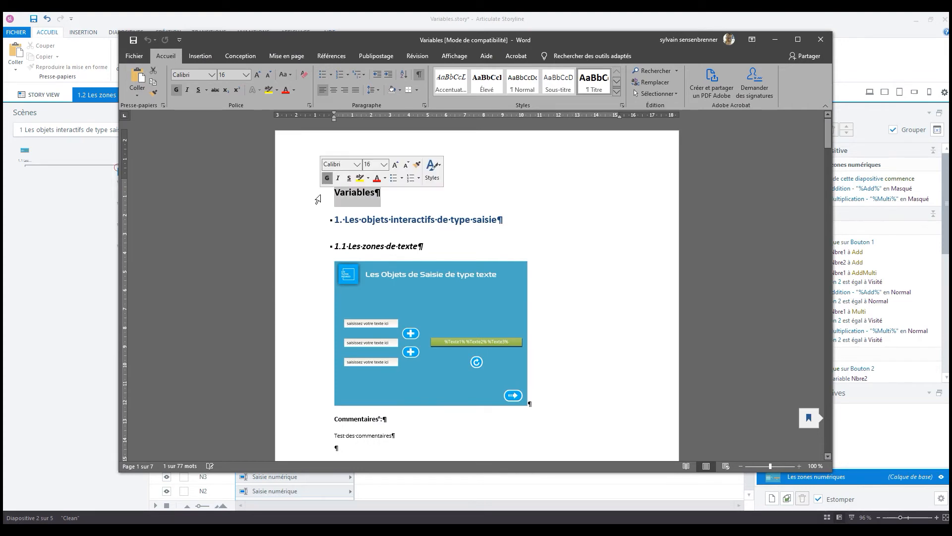
pyautogui.click(313, 227)
pyautogui.click(309, 248)
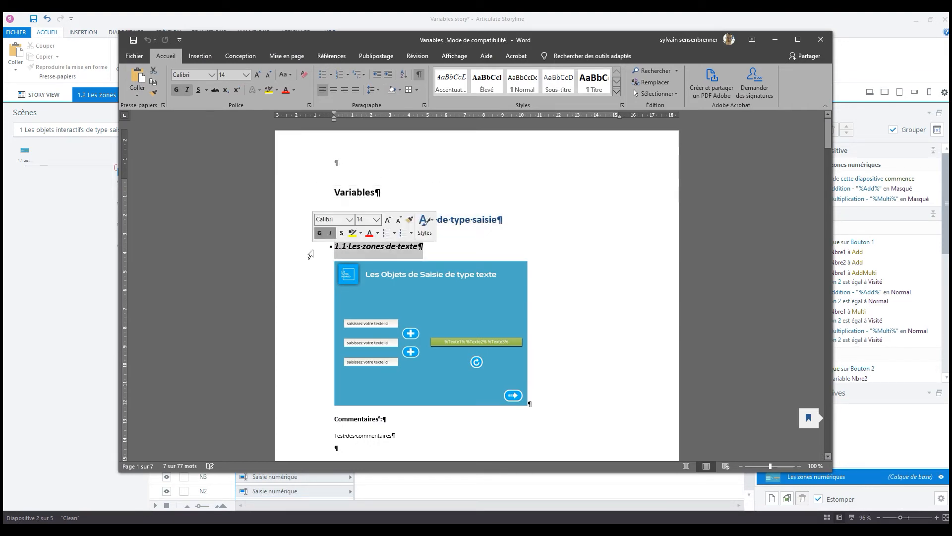
pyautogui.scroll(-2, 570, 249)
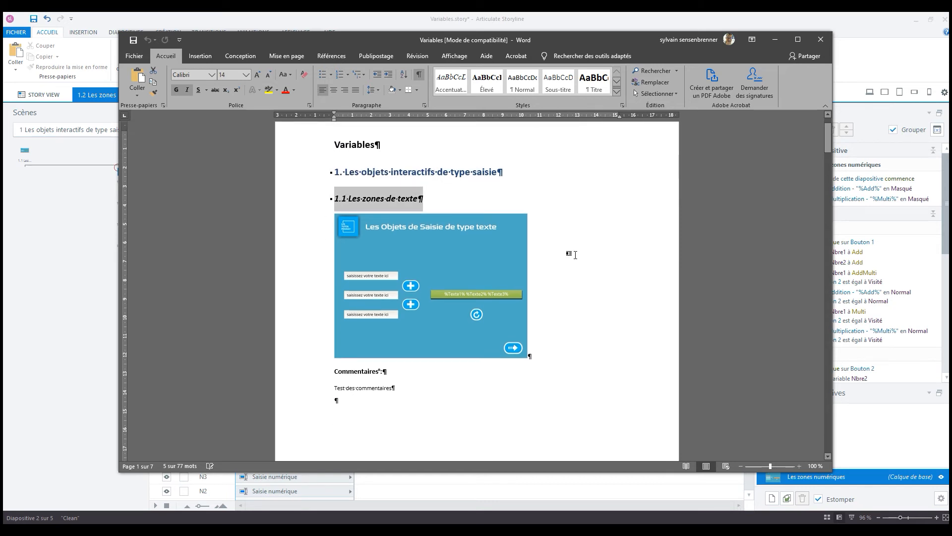
pyautogui.scroll(-2, 574, 246)
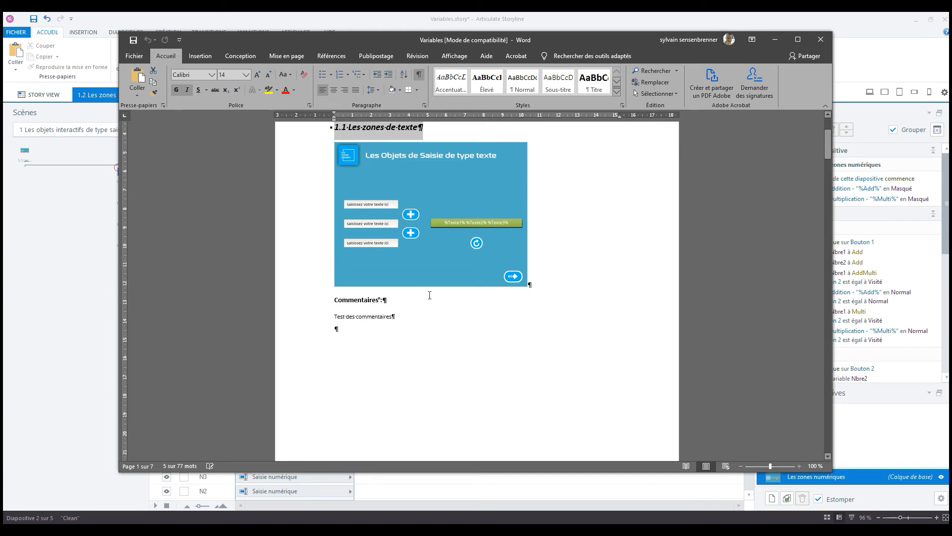
pyautogui.click(321, 301)
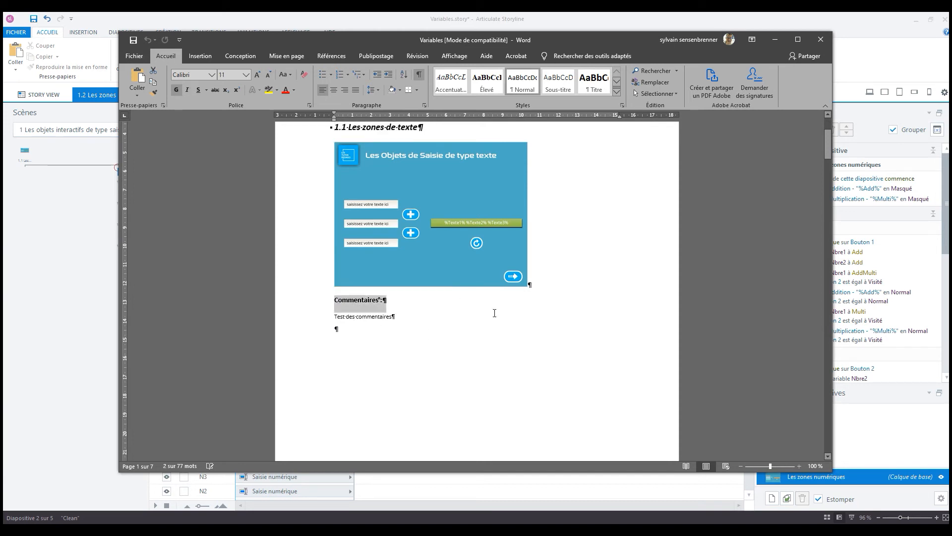
pyautogui.click(303, 330)
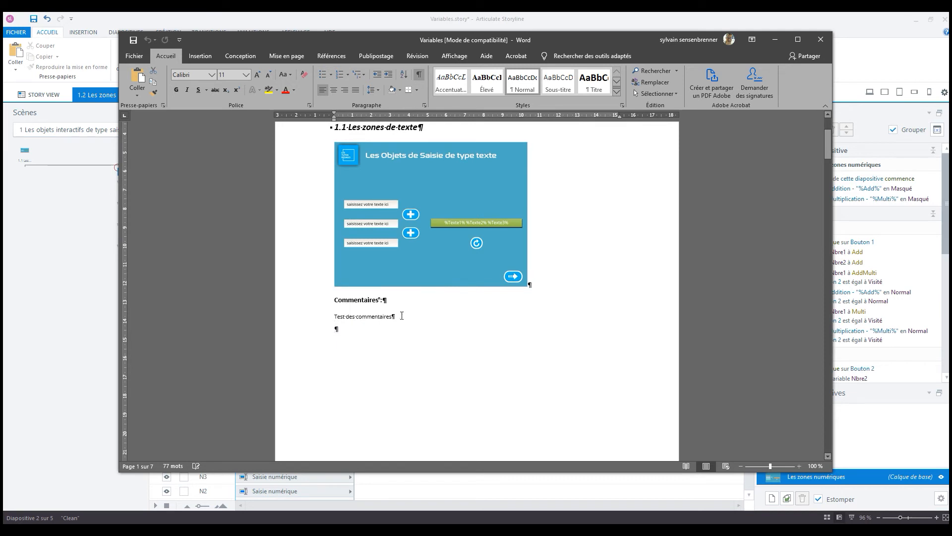
# Examine the remaining slides and their layers in the Word document through the results slide, closing the document and the publication confirmation.
pyautogui.scroll(-15, 591, 257)
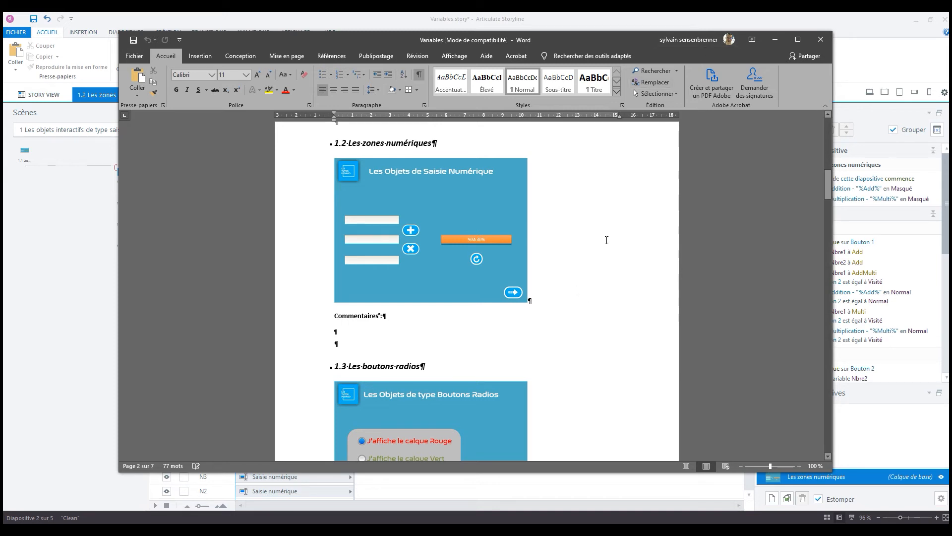
pyautogui.scroll(-1, 616, 238)
pyautogui.scroll(-2, 616, 238)
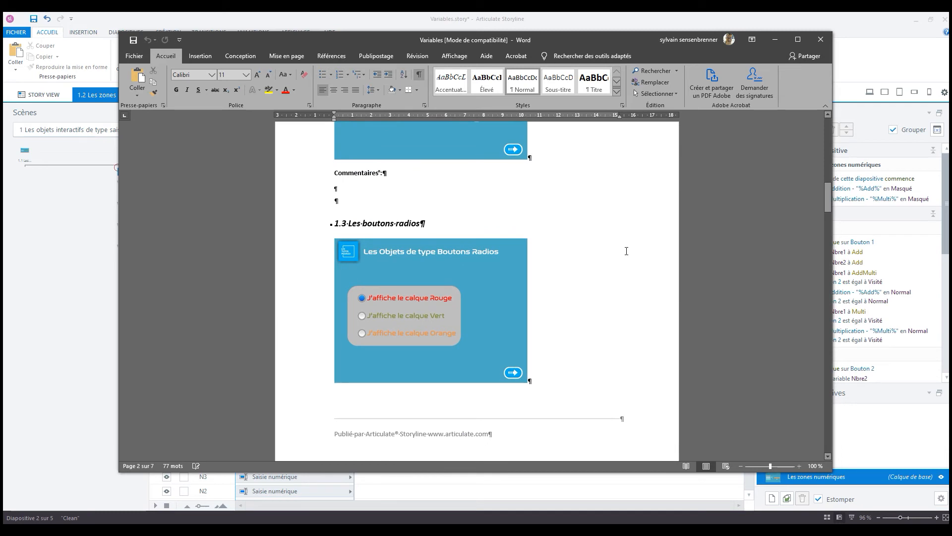
pyautogui.scroll(-2, 623, 251)
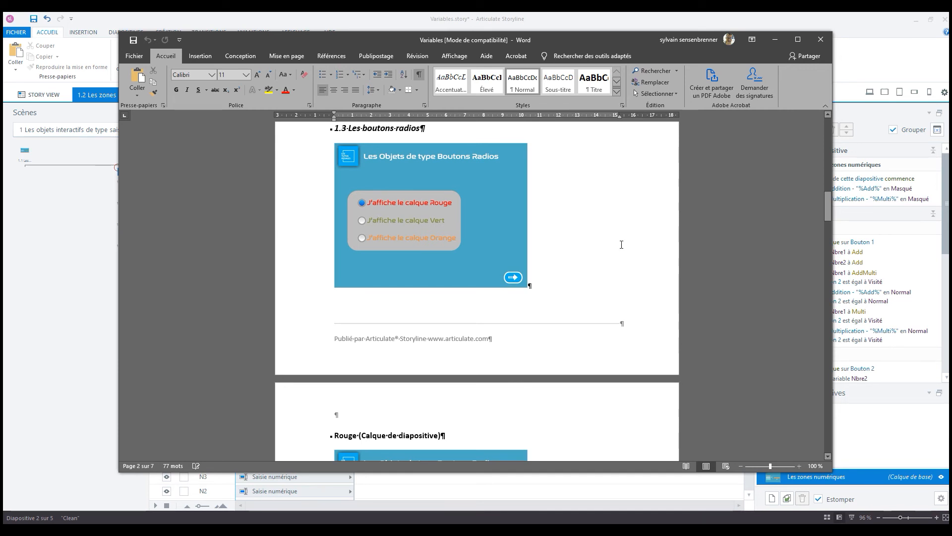
pyautogui.scroll(-15, 632, 240)
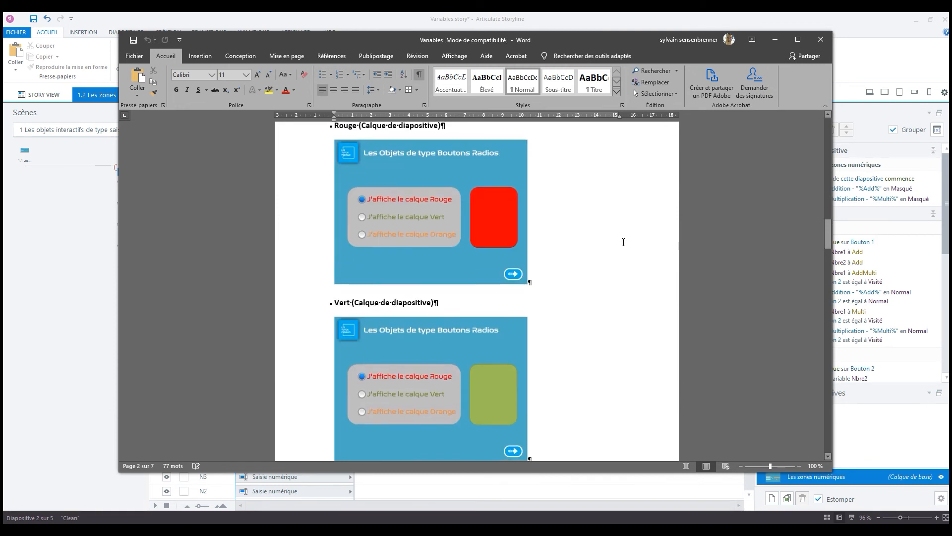
pyautogui.scroll(-10, 624, 244)
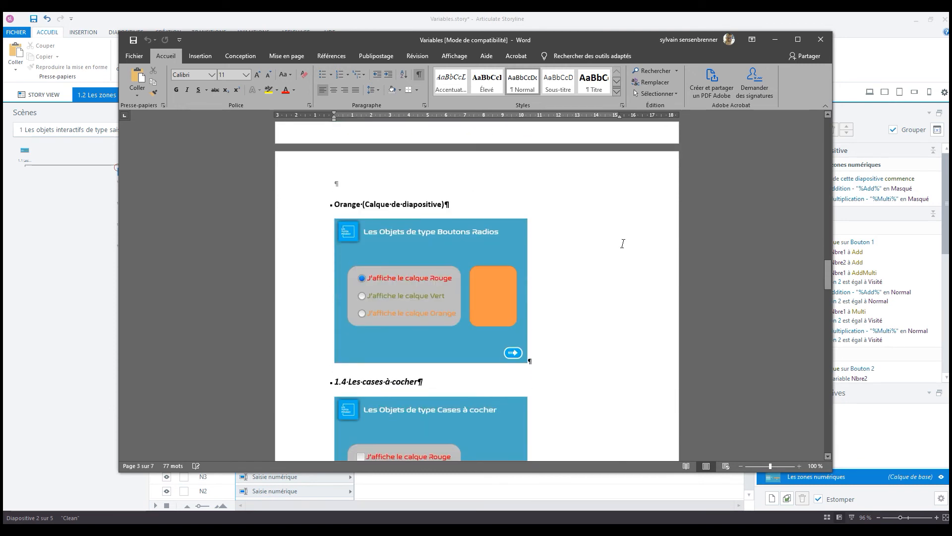
pyautogui.scroll(-20, 616, 241)
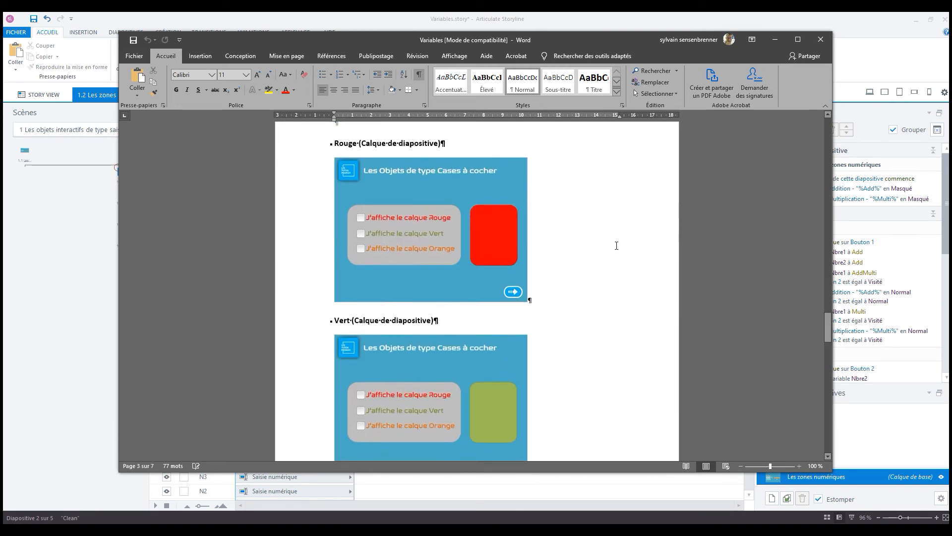
pyautogui.scroll(-4, 617, 246)
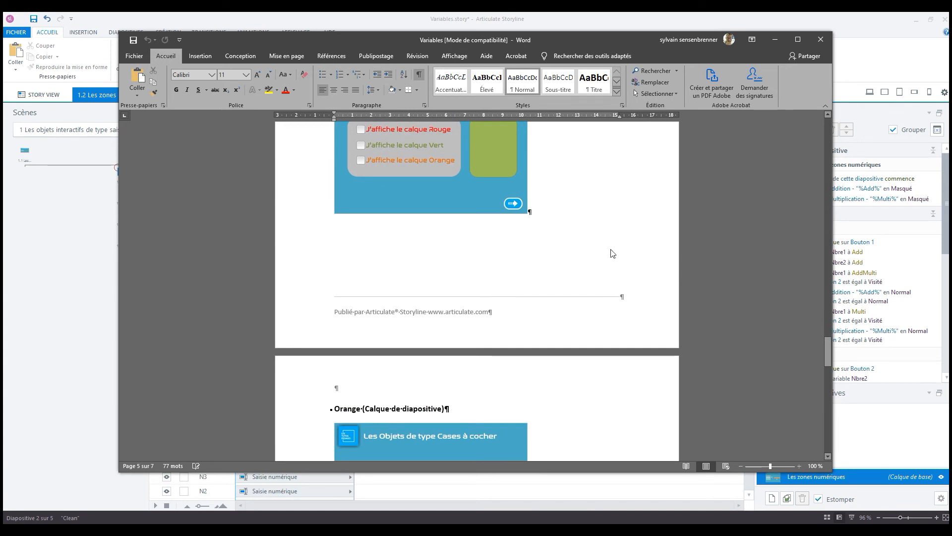
pyautogui.scroll(-15, 615, 247)
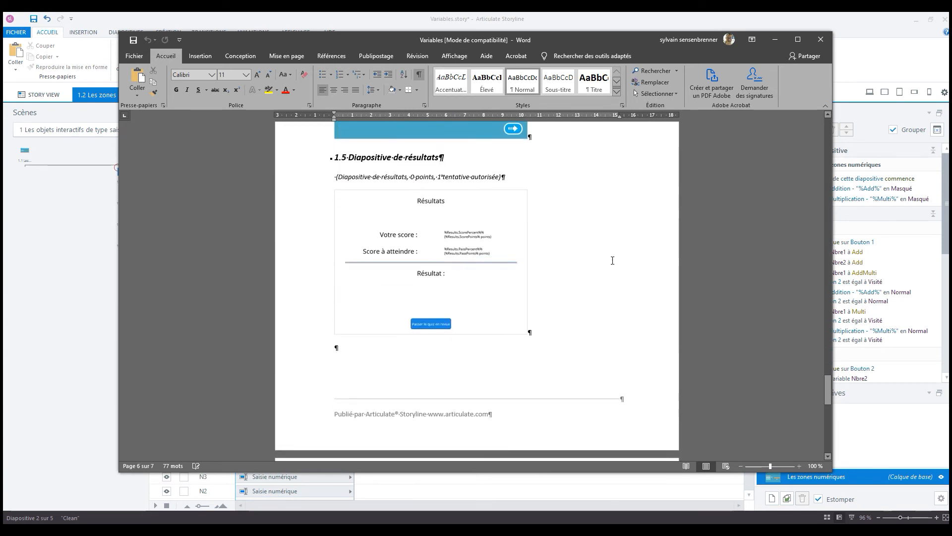
pyautogui.scroll(-5, 613, 258)
pyautogui.scroll(-3, 614, 264)
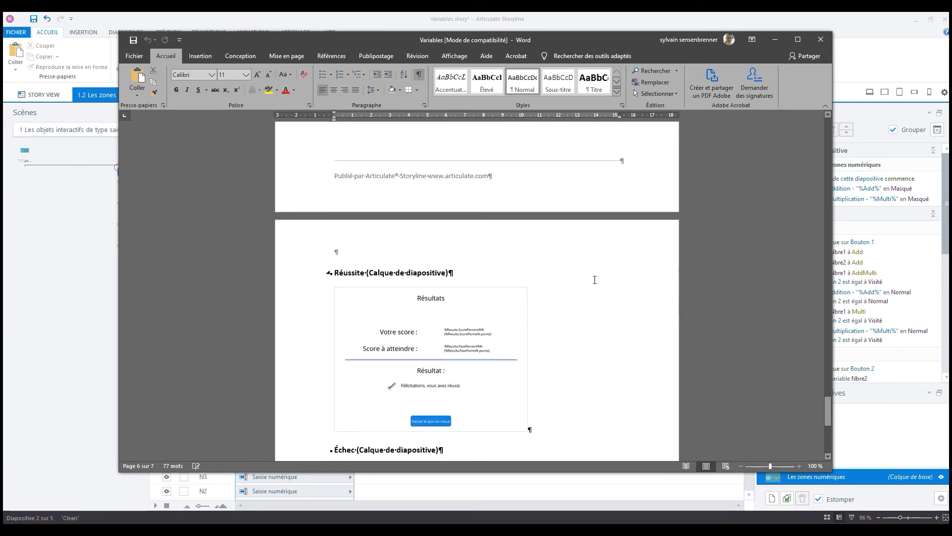
pyautogui.scroll(5, 595, 280)
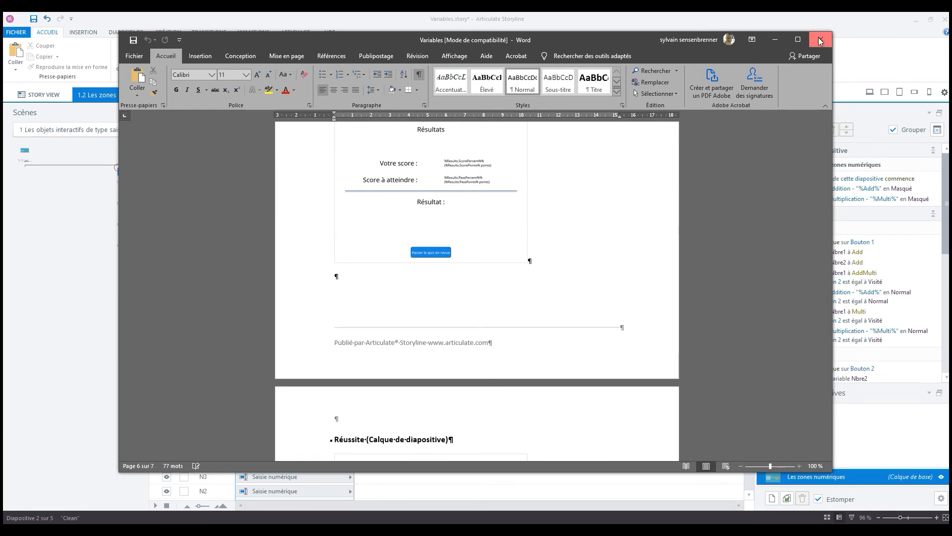
pyautogui.click(819, 41)
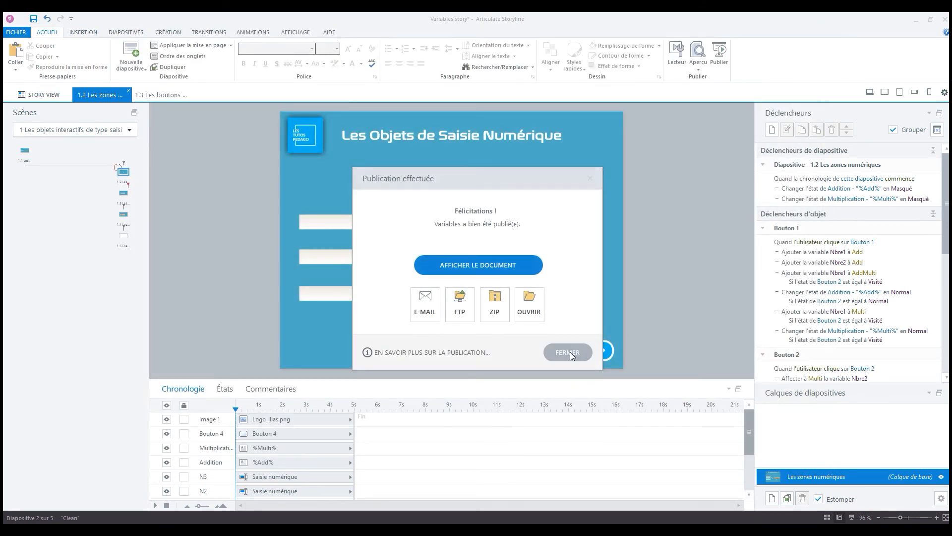
pyautogui.click(568, 353)
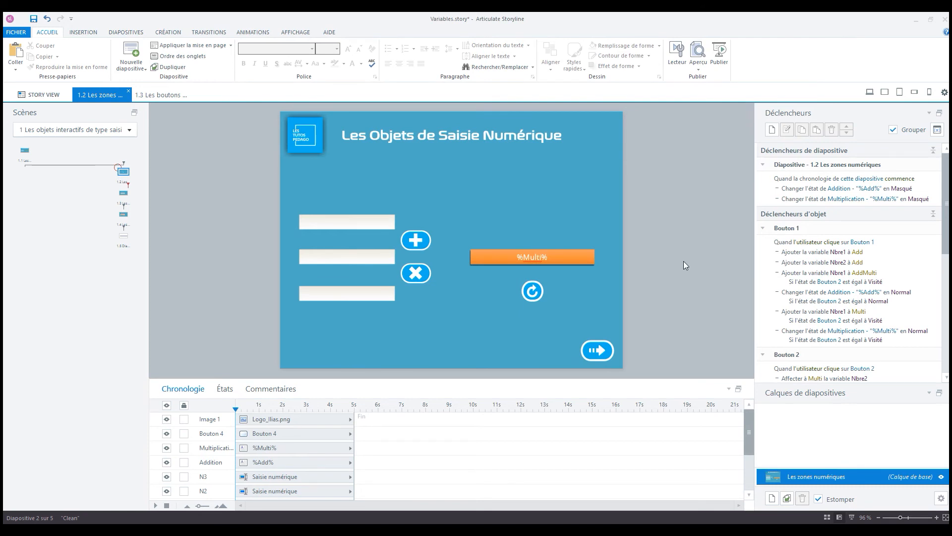
# Reopen the publishing settings and review the options for Review 360, Web, Vidéo and Articulate Online.
pyautogui.click(719, 54)
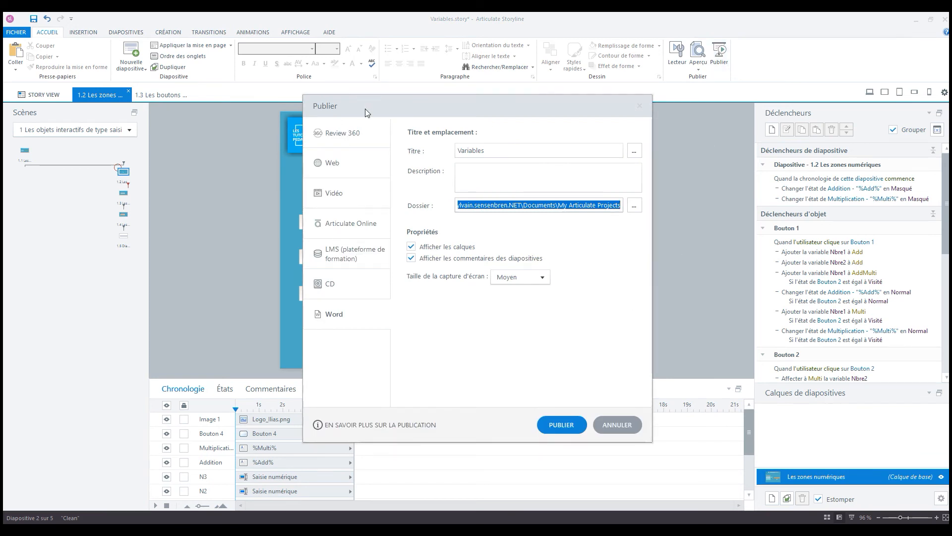
pyautogui.click(349, 137)
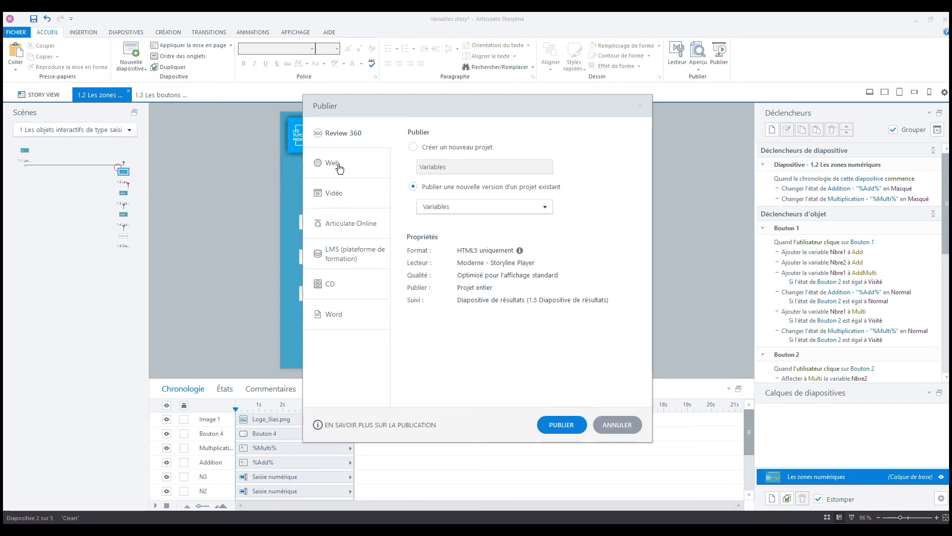
pyautogui.click(358, 165)
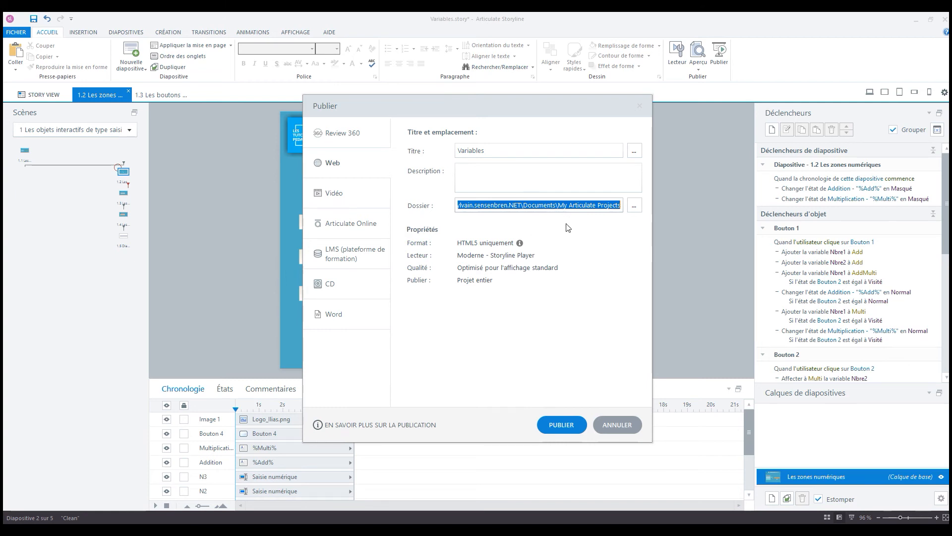
pyautogui.click(341, 194)
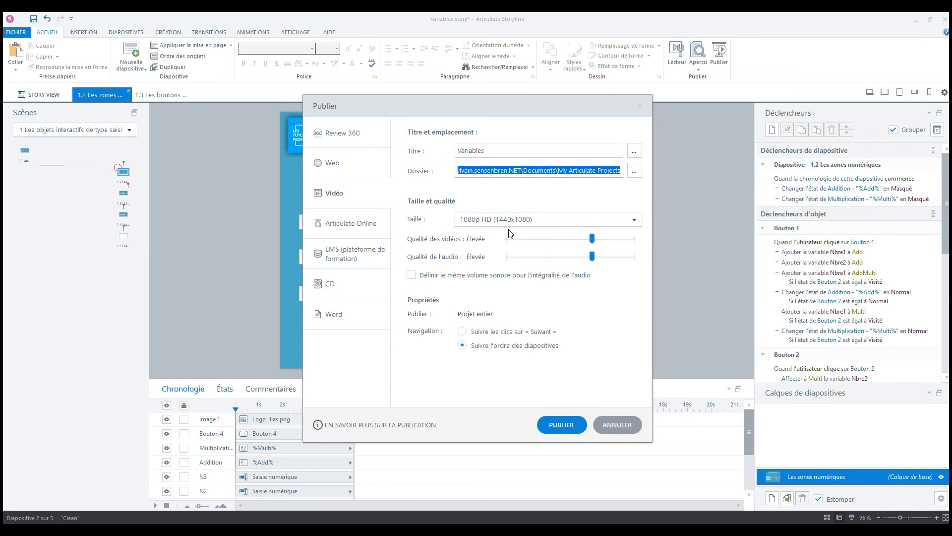
pyautogui.click(350, 223)
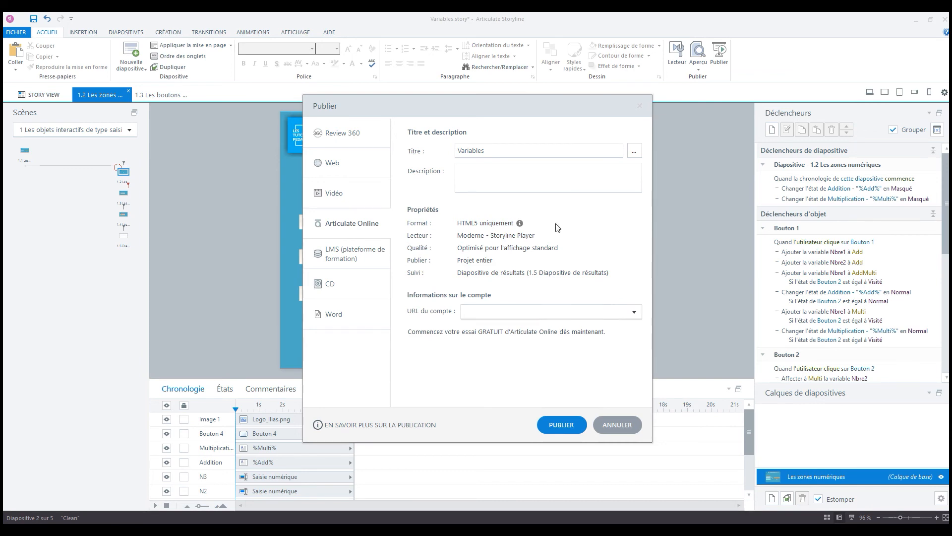
# Review the LMS publishing options with the available LMS standards, and the settings for CD and Word.
pyautogui.click(355, 254)
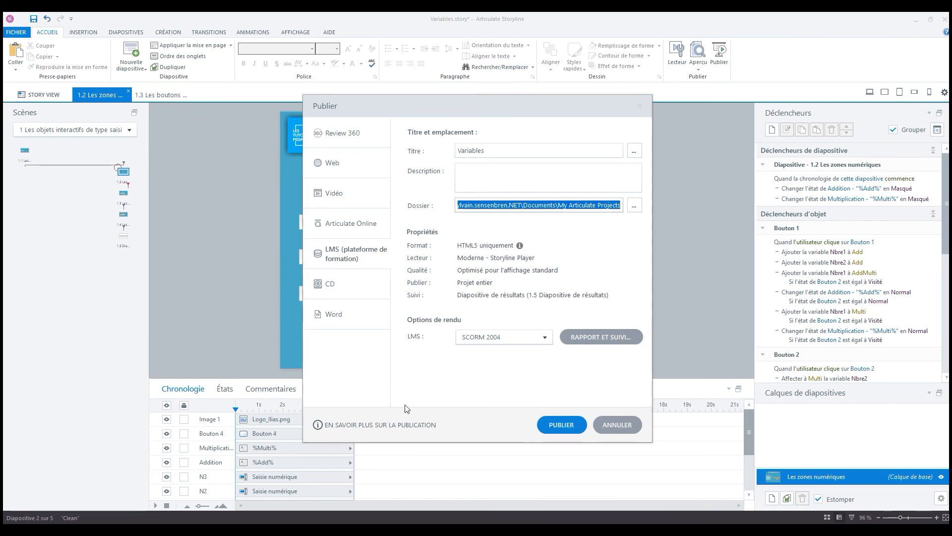
pyautogui.click(490, 338)
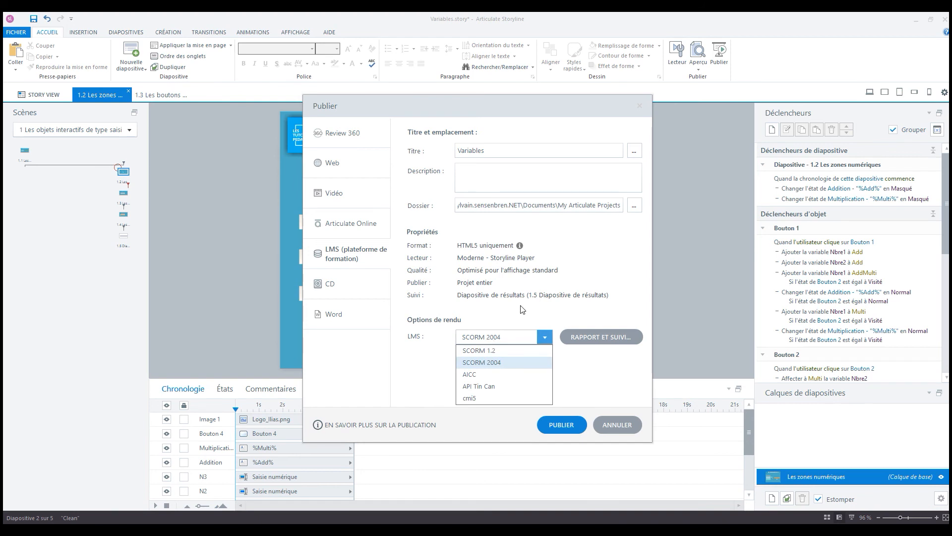
pyautogui.click(429, 324)
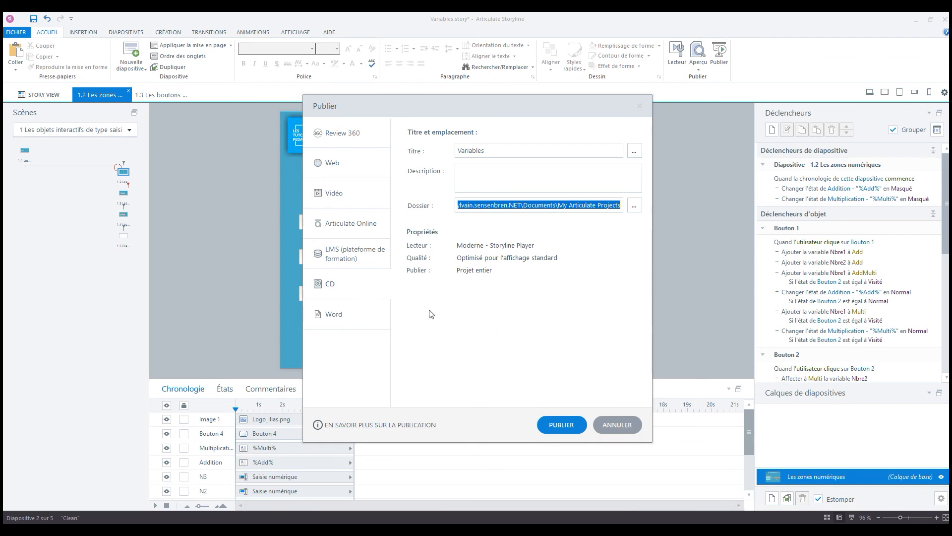
pyautogui.click(341, 316)
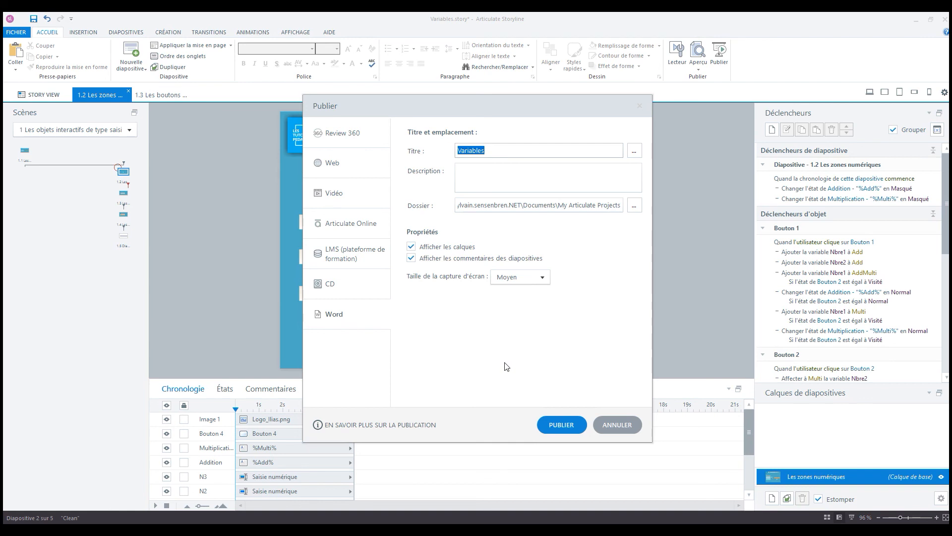